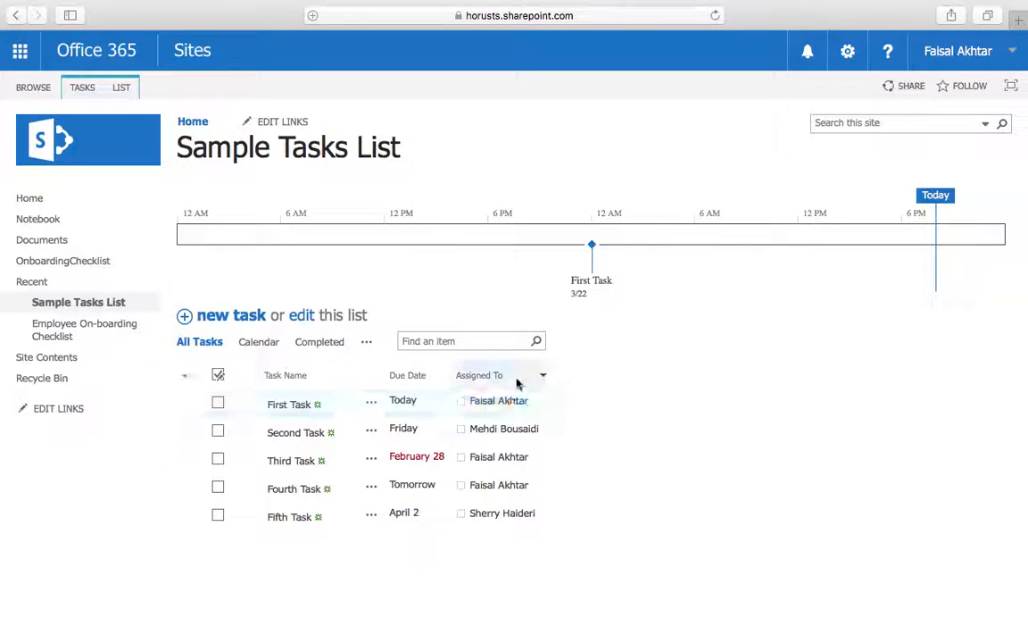
Filter the tasks by the first person offered in the Assigned To column
left_click(544, 376)
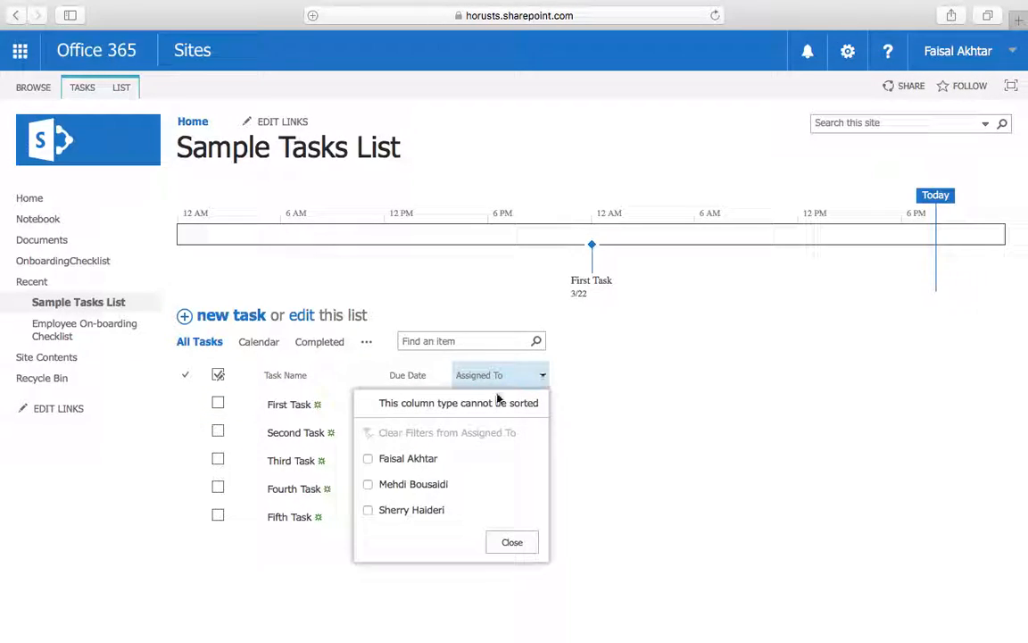
left_click(410, 461)
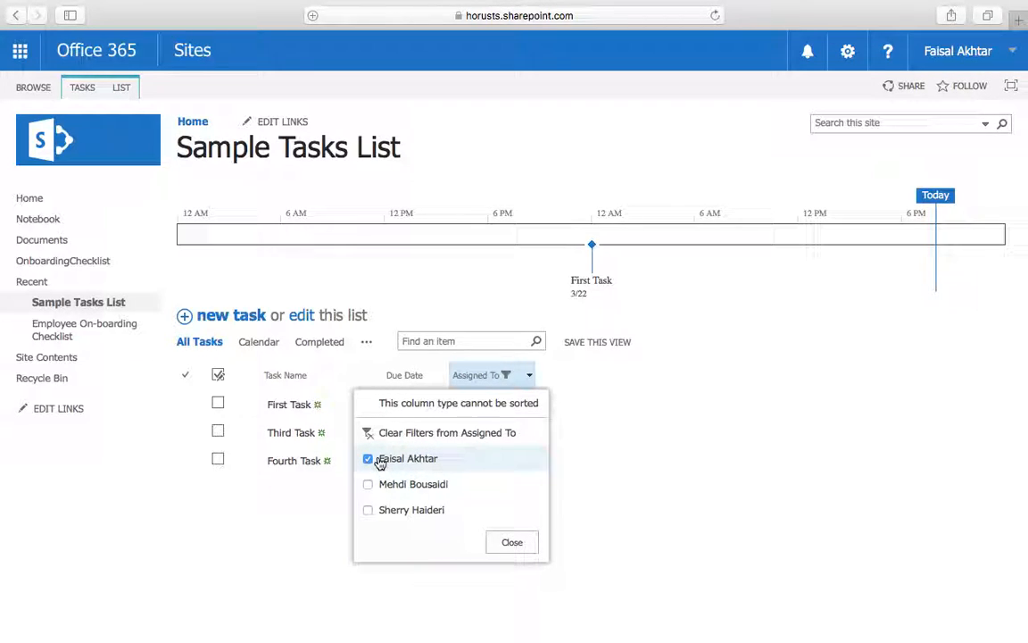
left_click(267, 499)
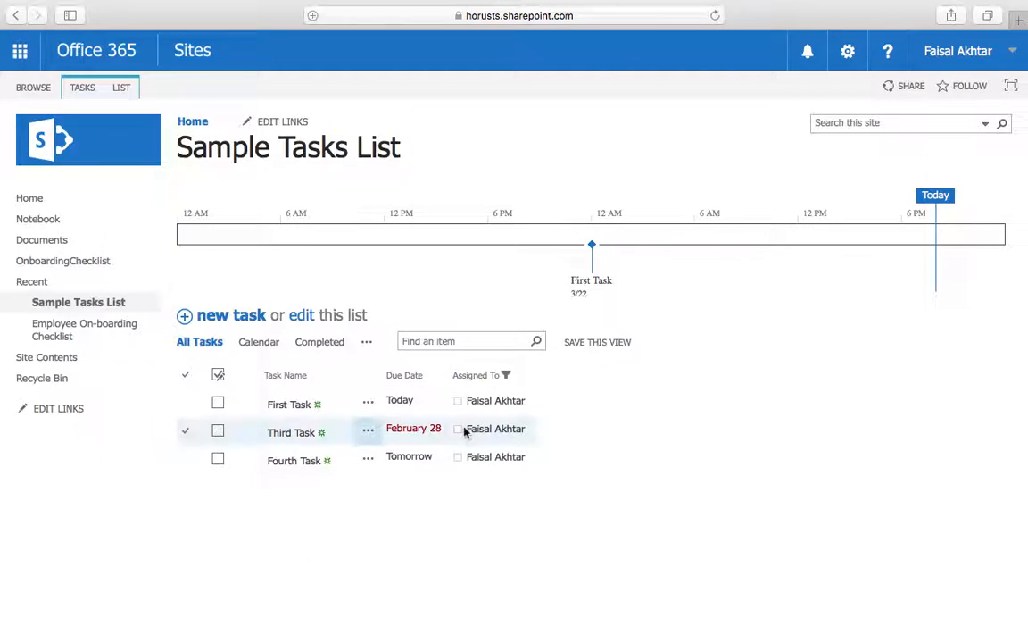
Clear the filter from the Assigned To column to list everyone's tasks
left_click(529, 376)
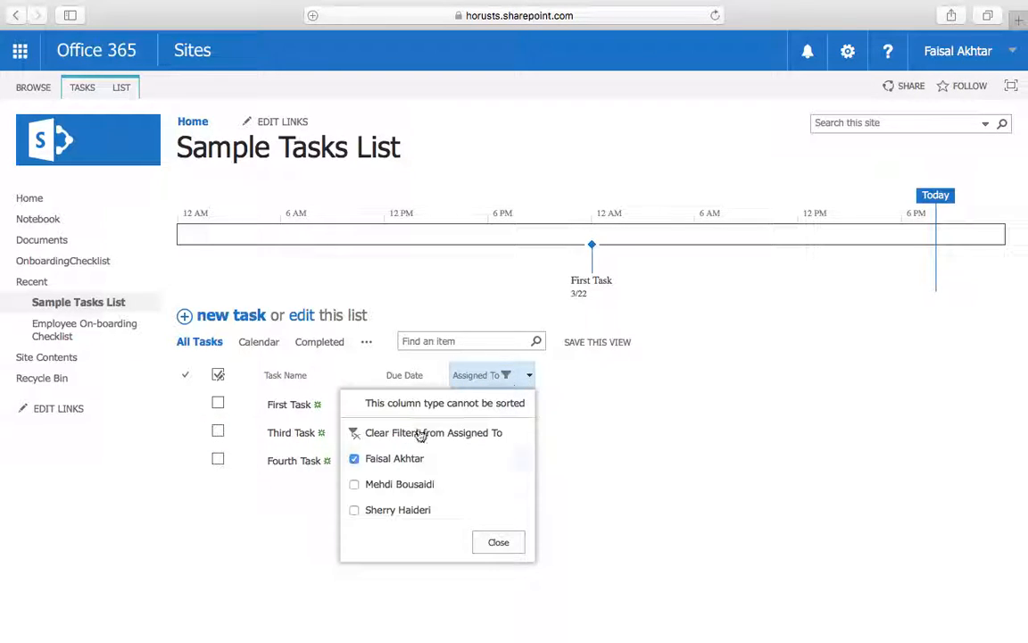
left_click(374, 434)
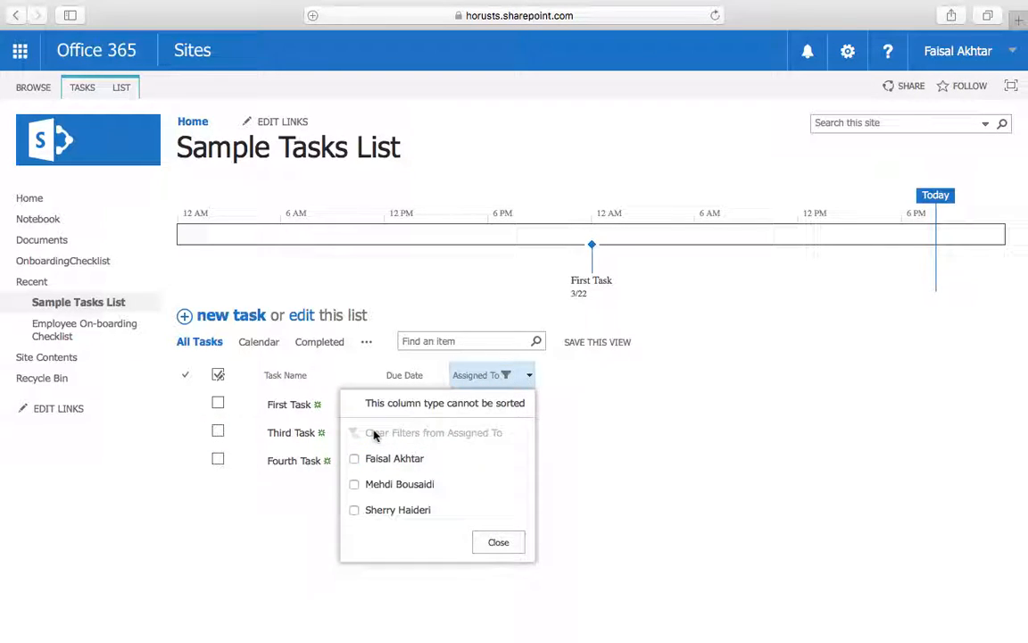
left_click(246, 593)
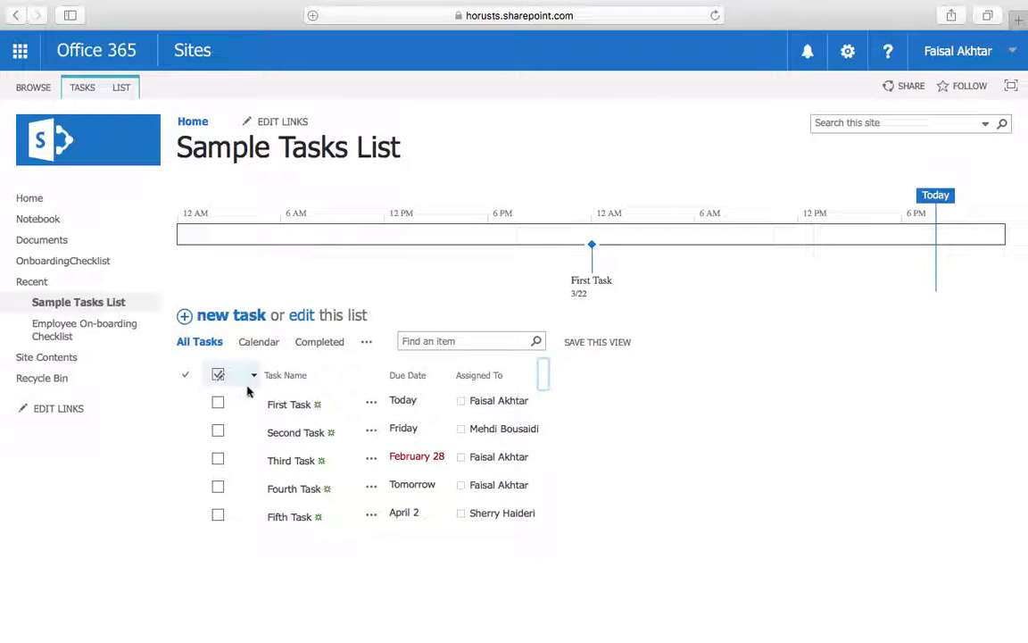
Switch the Sample Tasks List from All Tasks to the My Tasks view
left_click(188, 406)
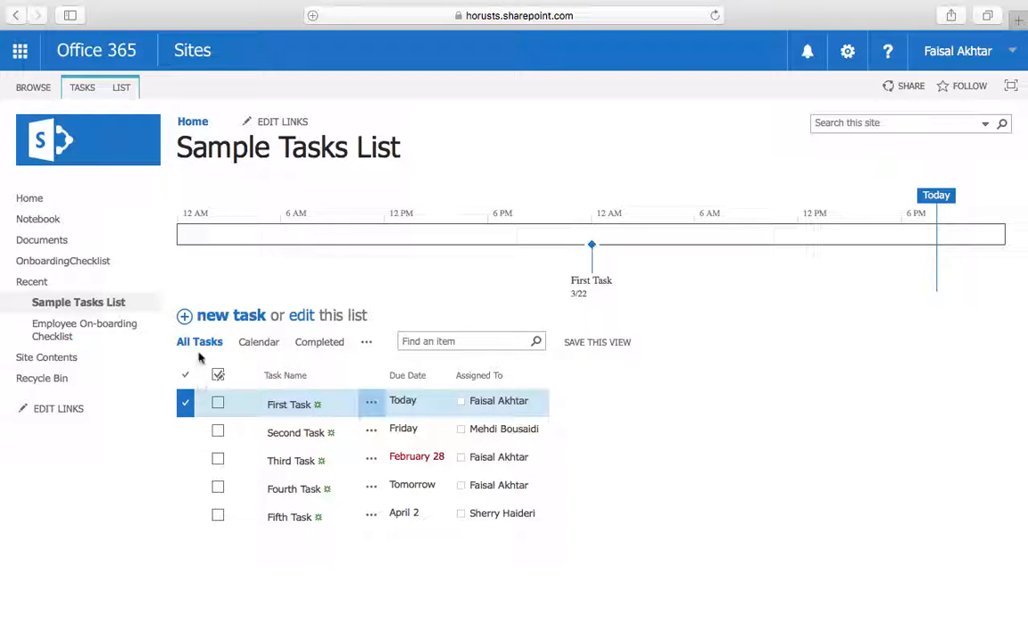
left_click(122, 88)
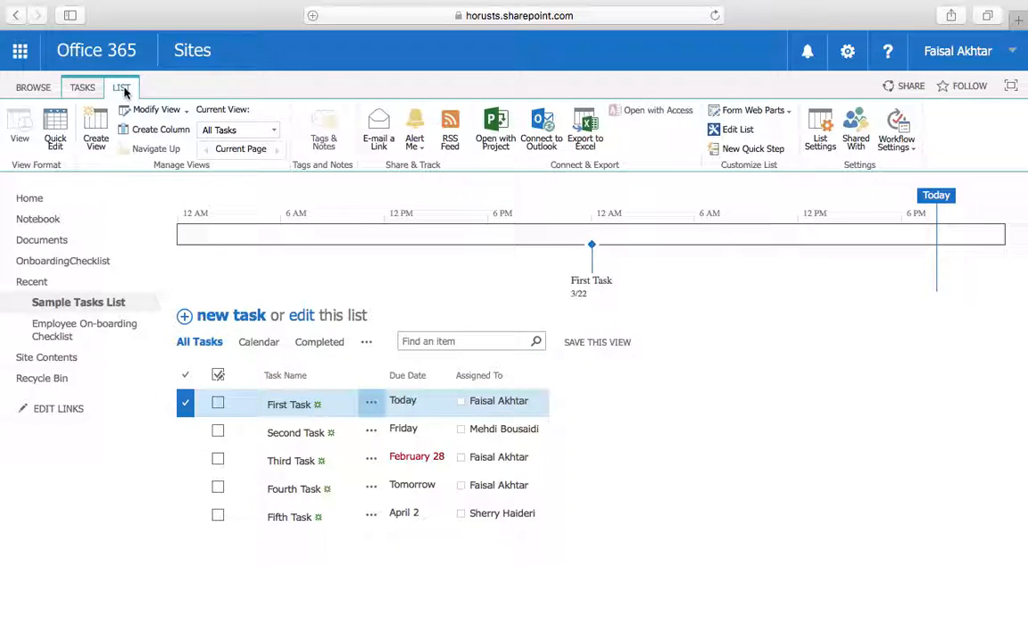
left_click(274, 132)
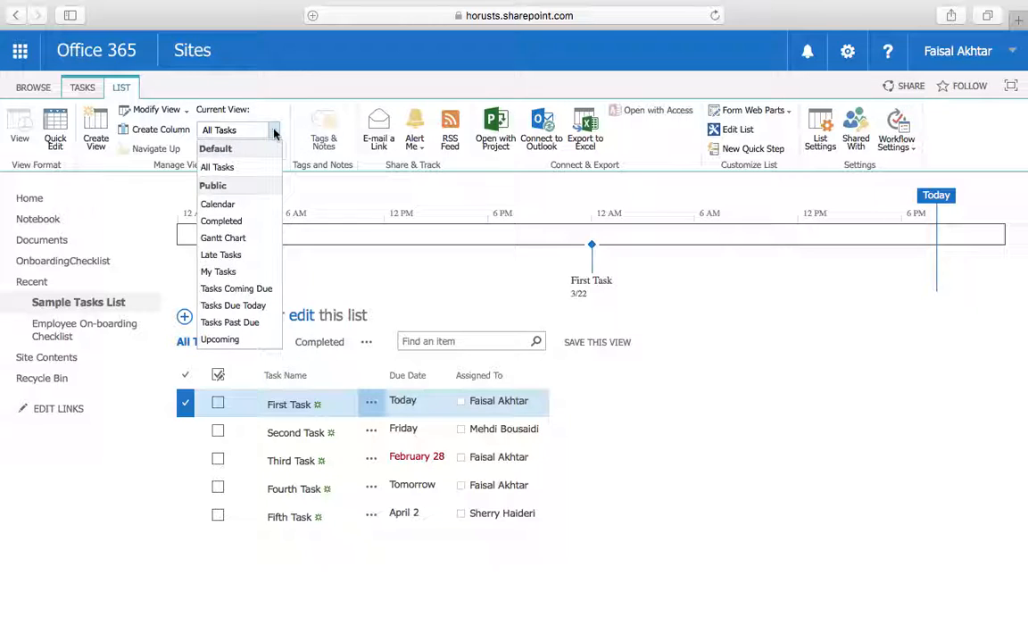
left_click(217, 271)
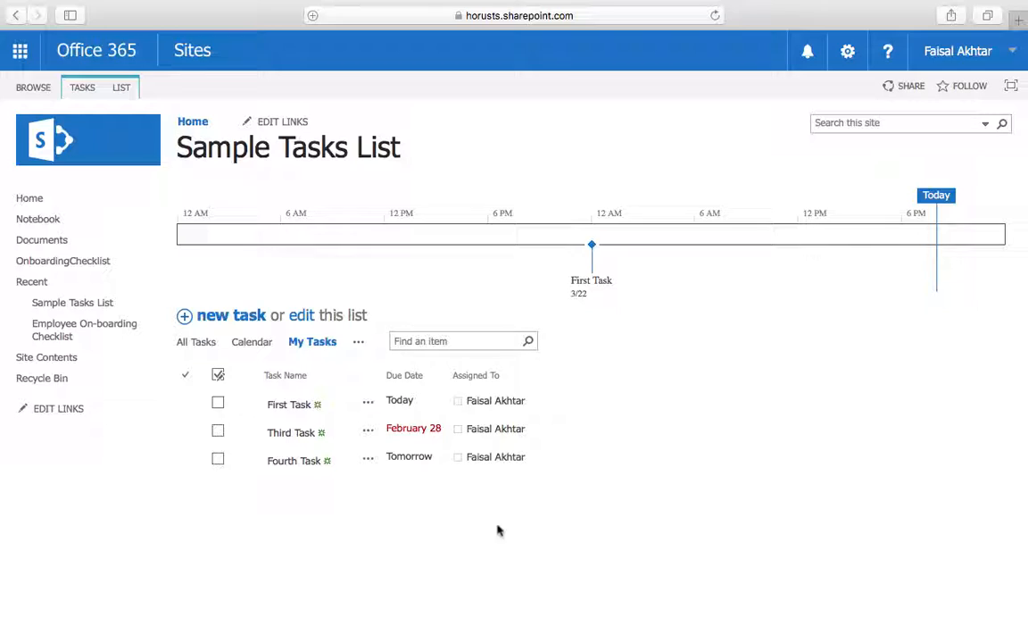
Compare the All Tasks and My Tasks pages through the browser history, finishing on My Tasks
left_click(72, 34)
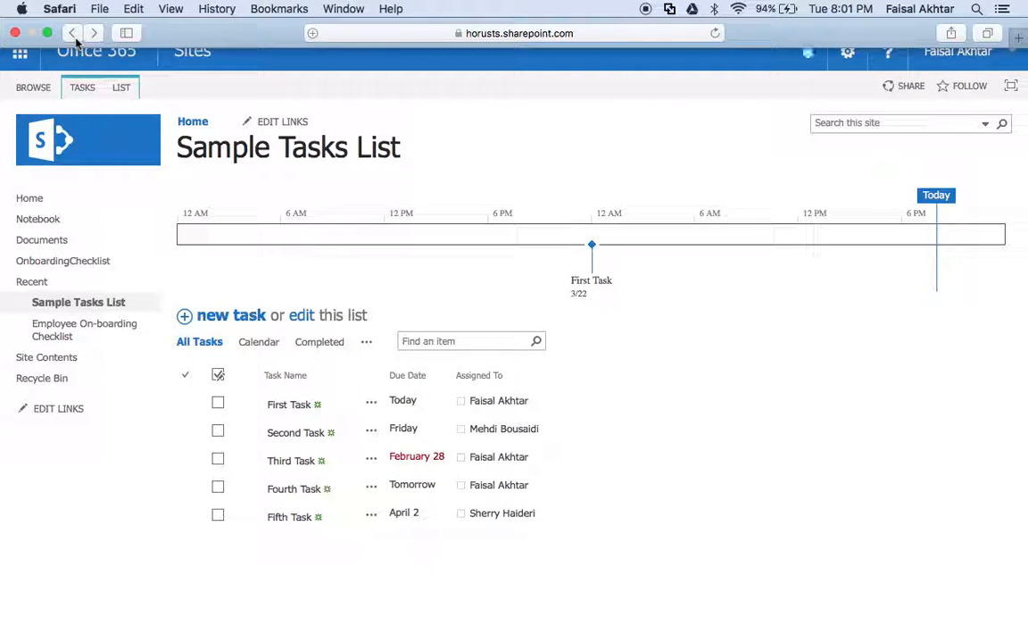
left_click(98, 34)
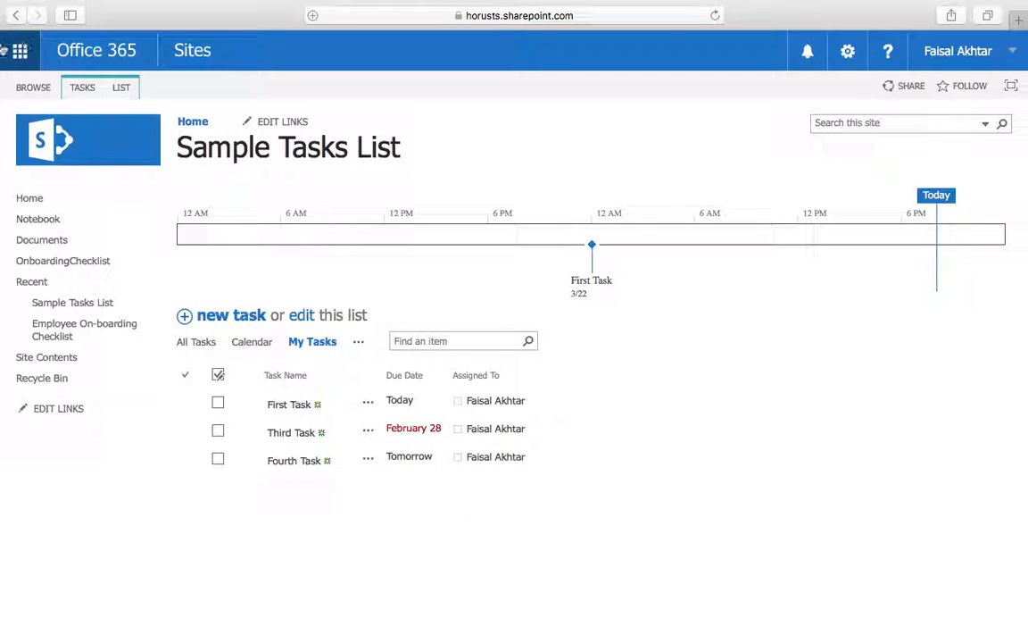
left_click(15, 15)
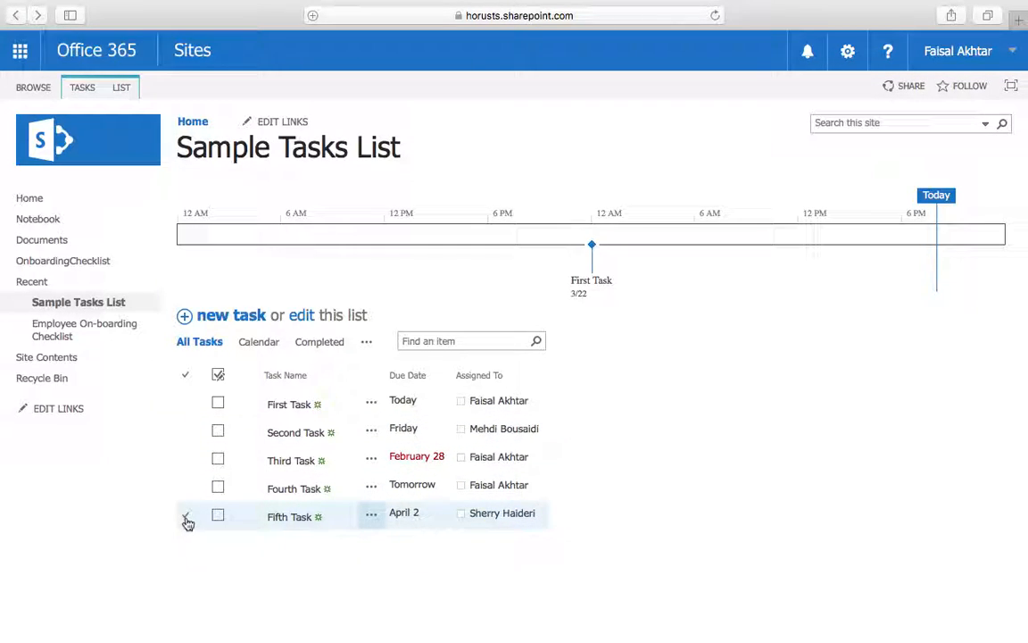
mouse_move(36, 7)
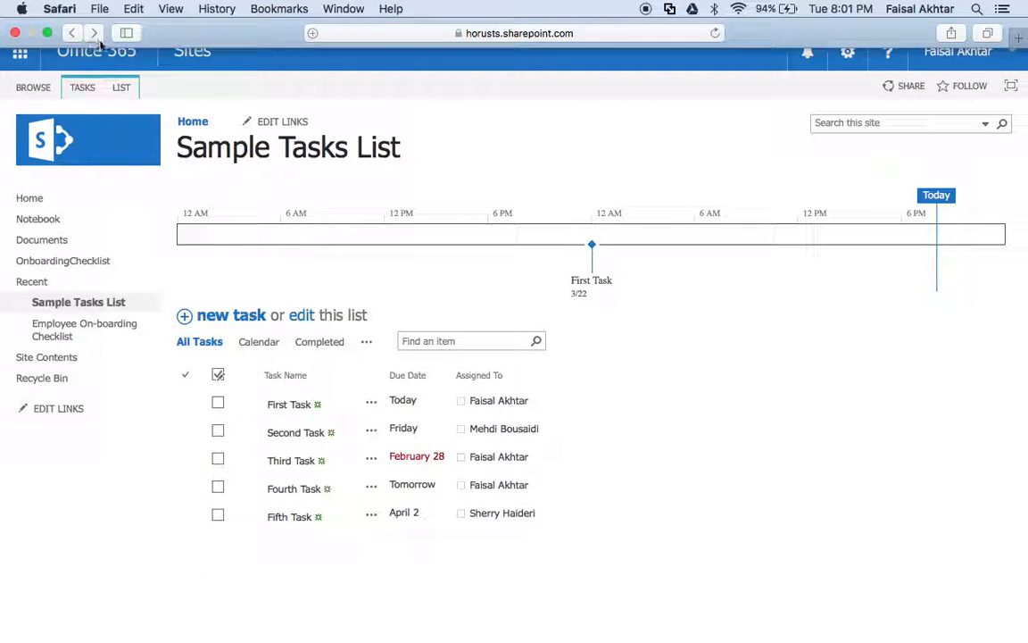
left_click(72, 33)
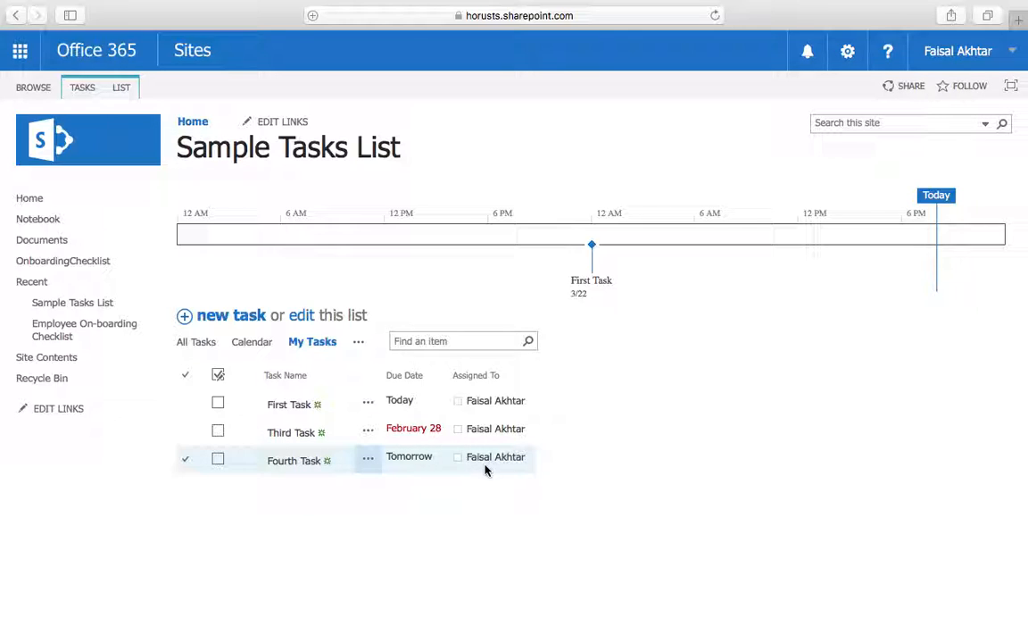
Open the edit page for the My Tasks view of the Sample Tasks List
left_click(187, 406)
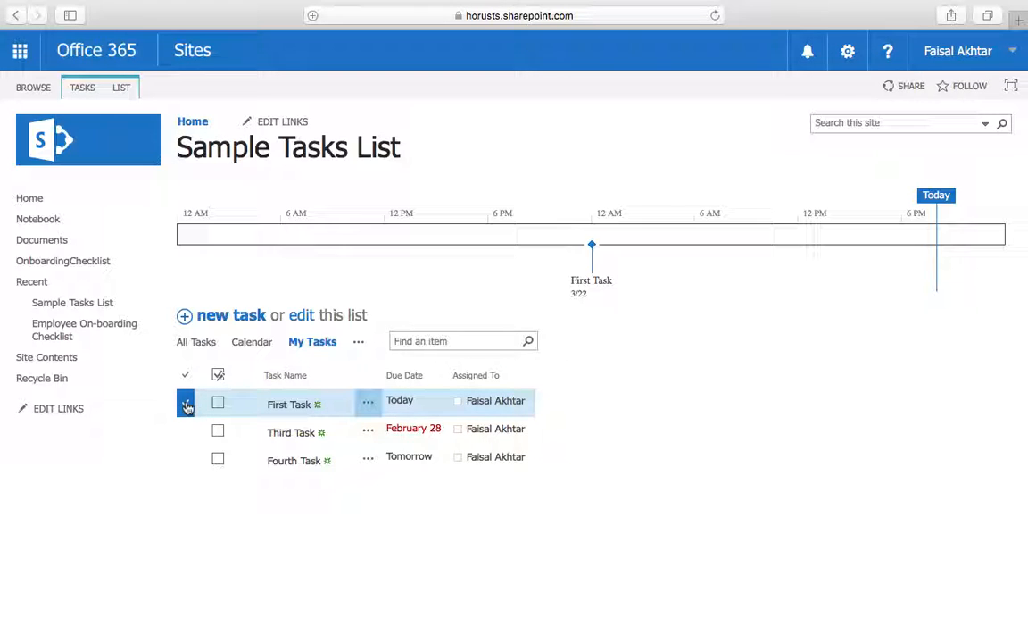
left_click(123, 90)
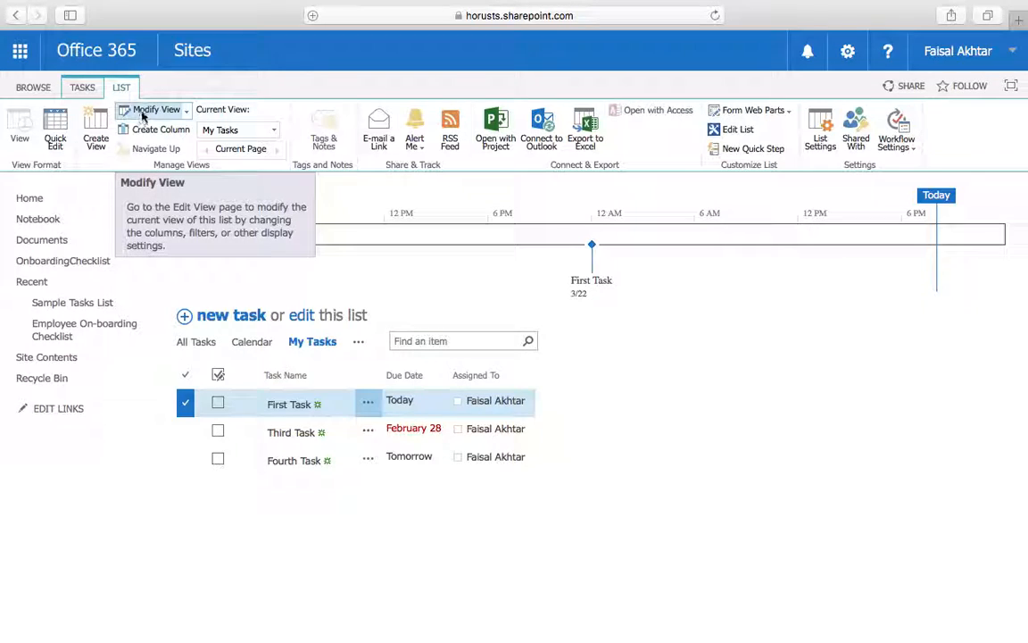
left_click(142, 111)
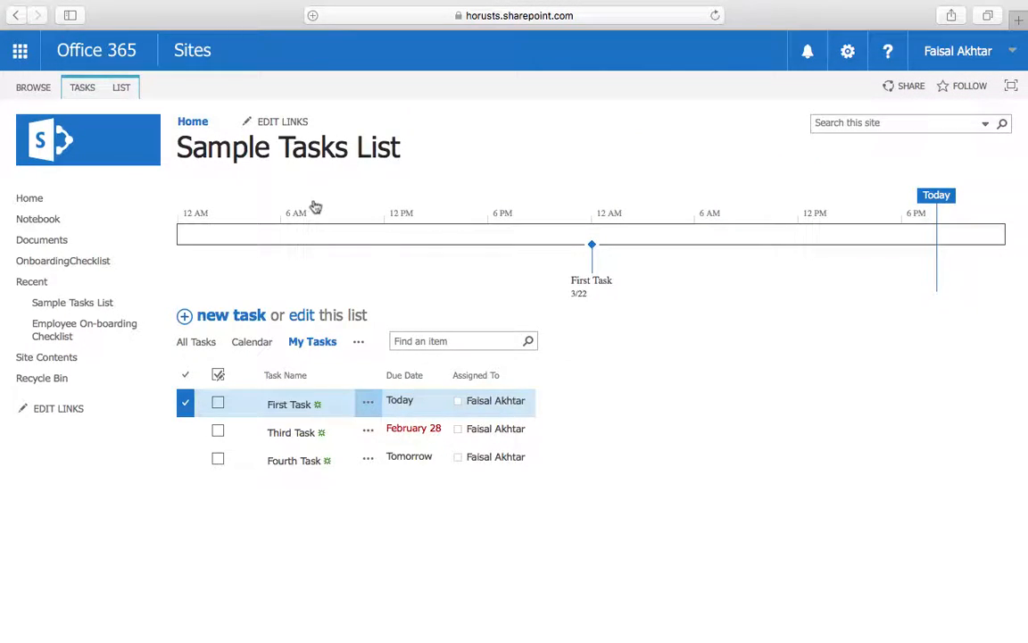
Examine the My Tasks view's column, sort and filter settings, including the Assigned To condition, and return to the list without saving
scroll(319, 258, "down", 5)
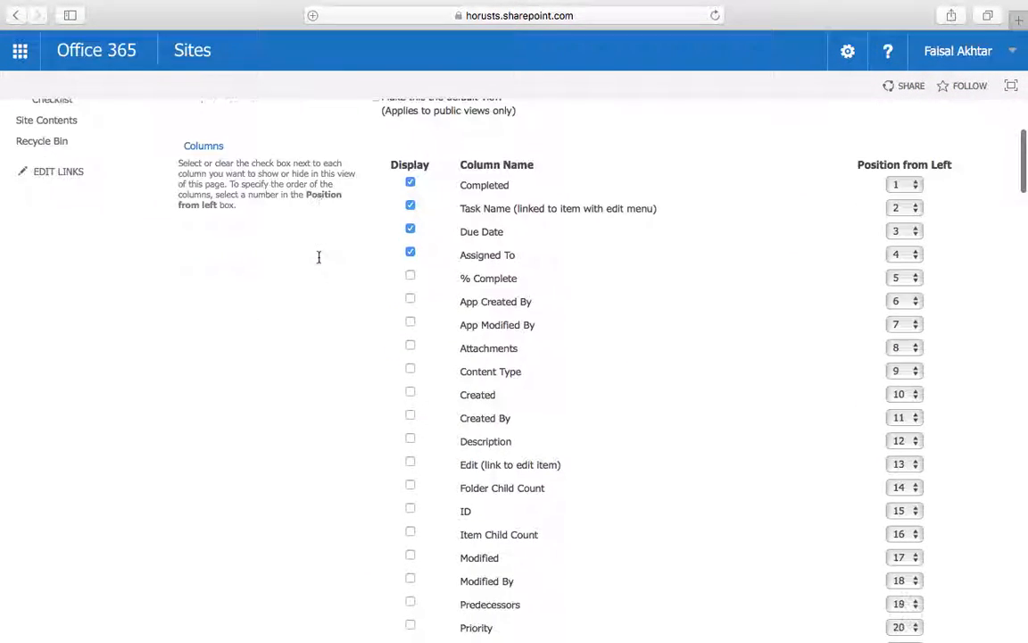
scroll(301, 269, "down", 7)
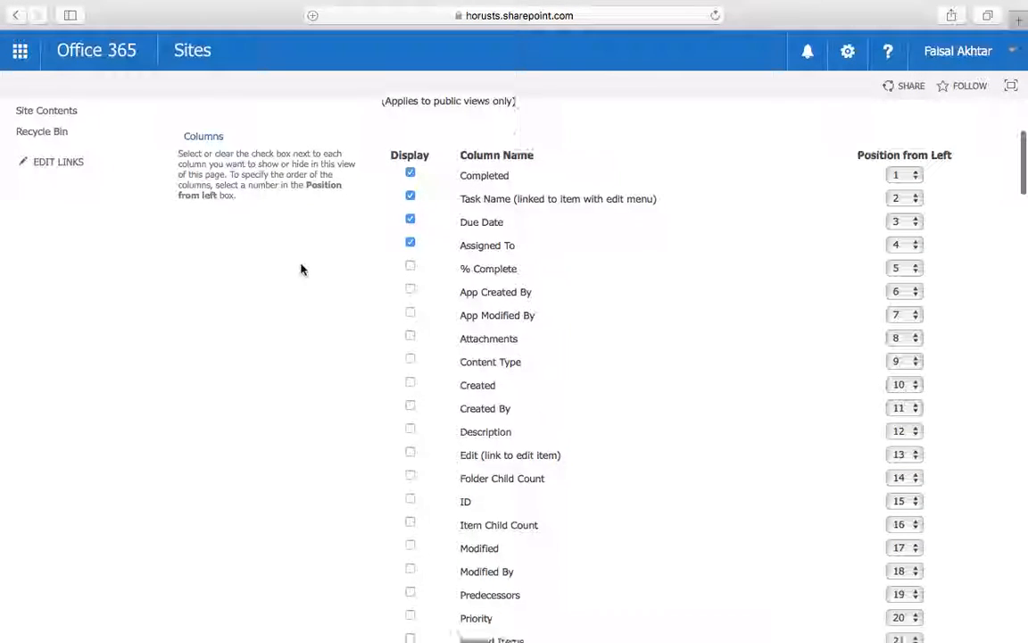
scroll(301, 268, "down", 8)
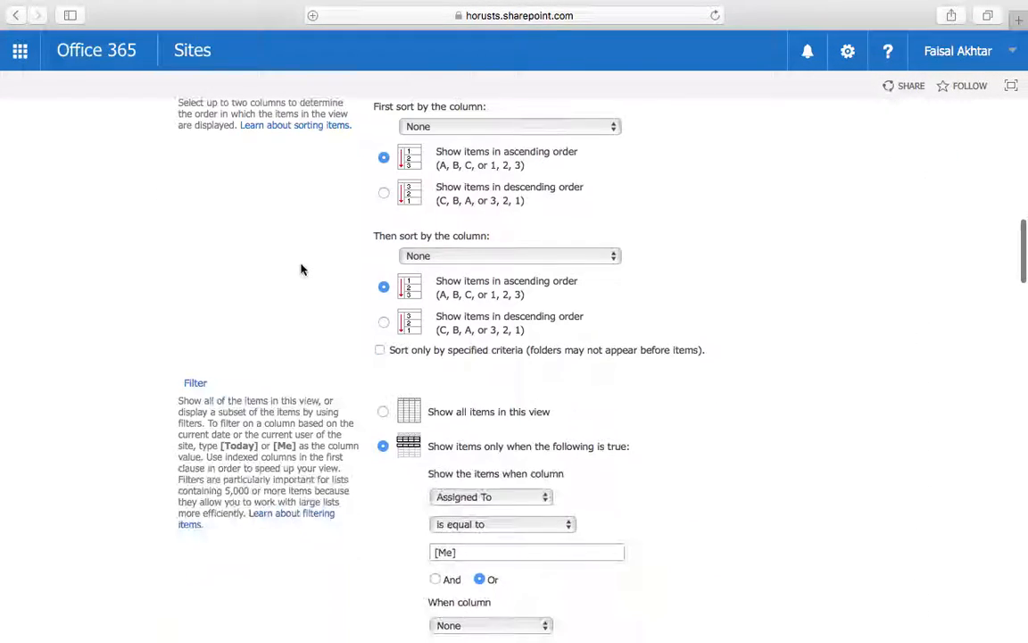
scroll(301, 269, "down", 1)
scroll(301, 268, "down", 1)
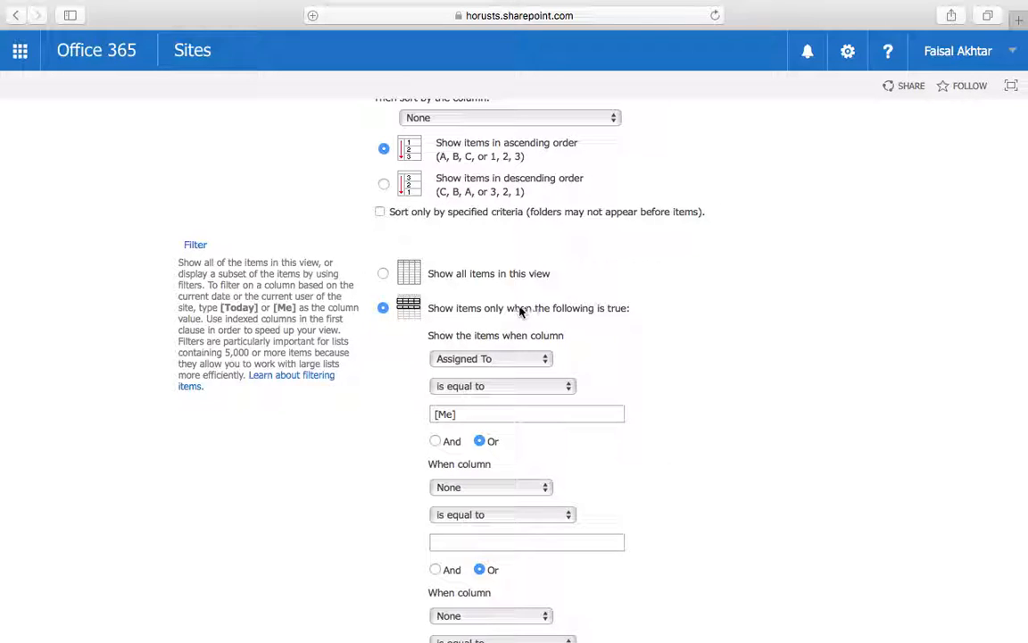
scroll(278, 381, "down", 1)
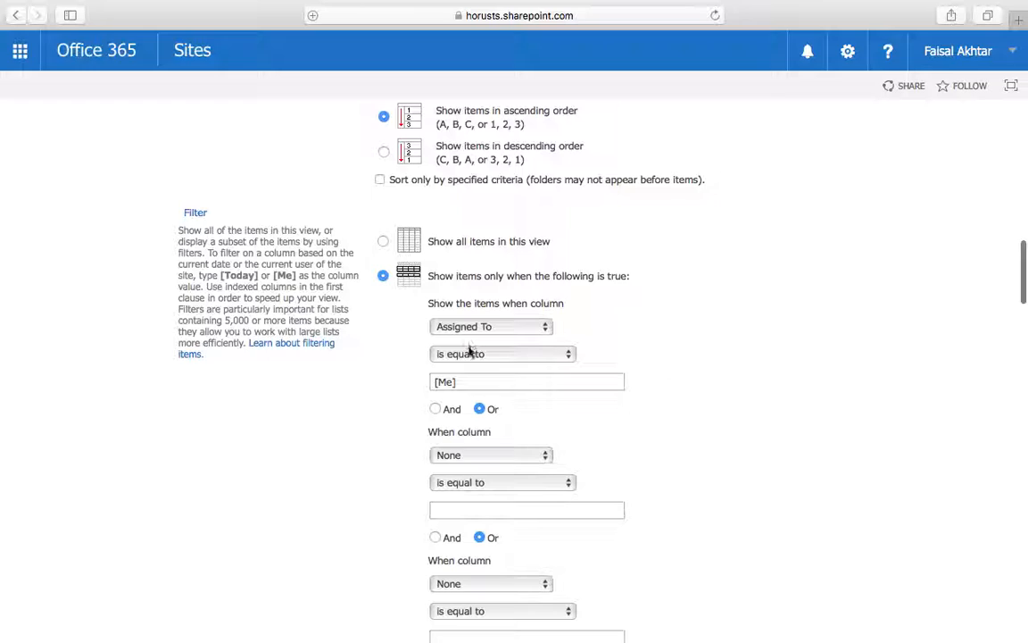
left_click(471, 381)
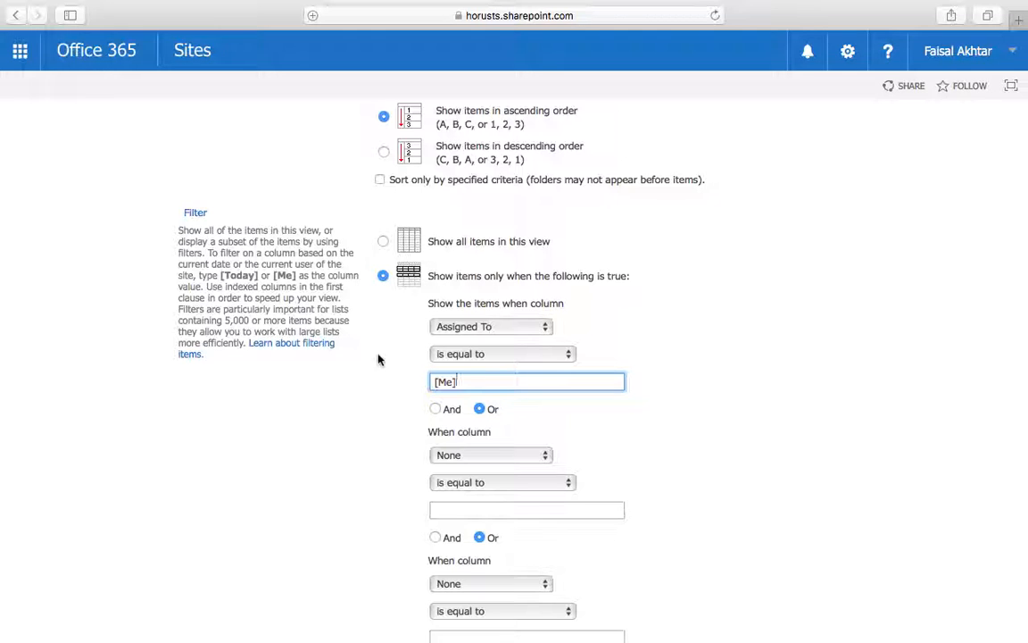
scroll(378, 355, "up", 15)
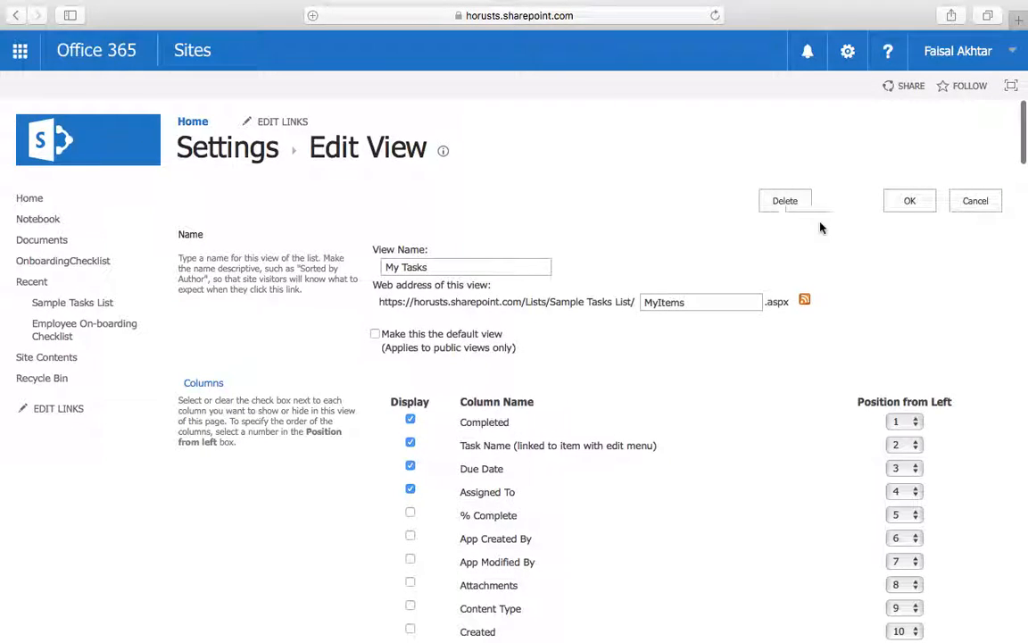
key("super+[")
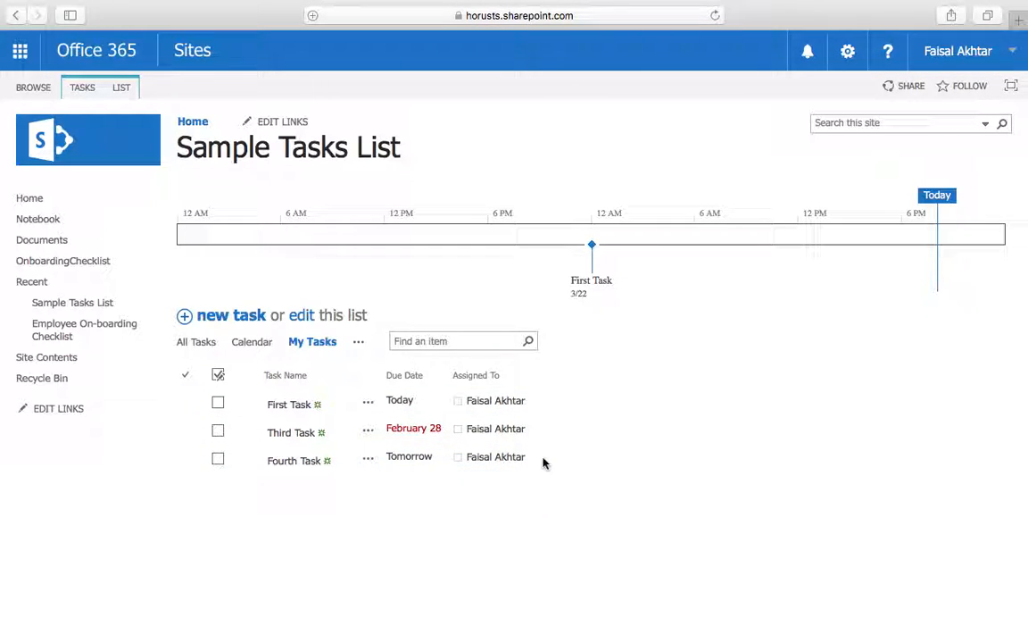
Switch the Sample Tasks List back to the All Tasks view
left_click(186, 376)
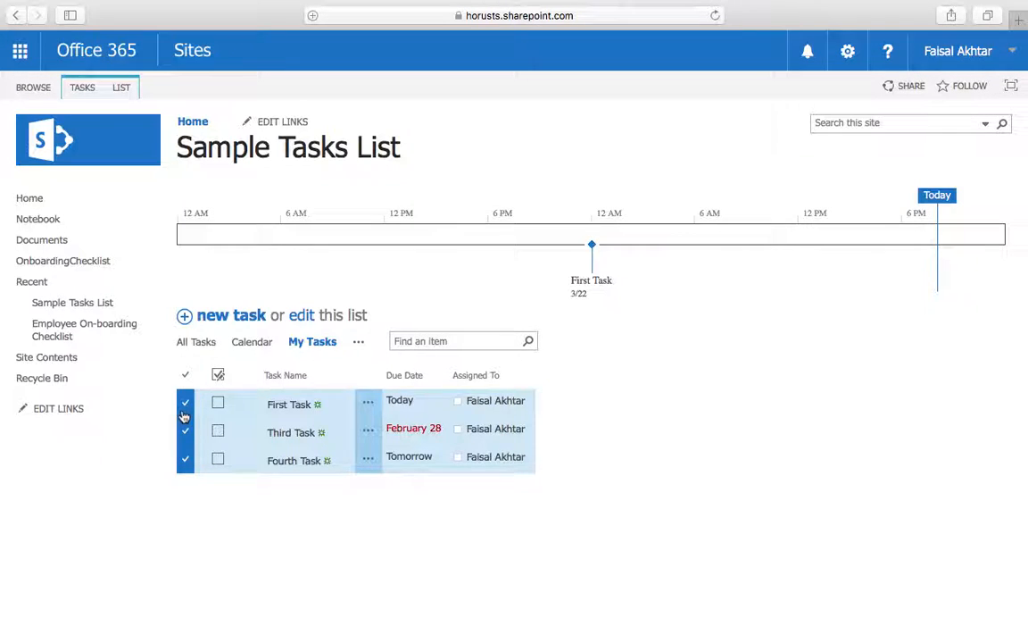
left_click(186, 409)
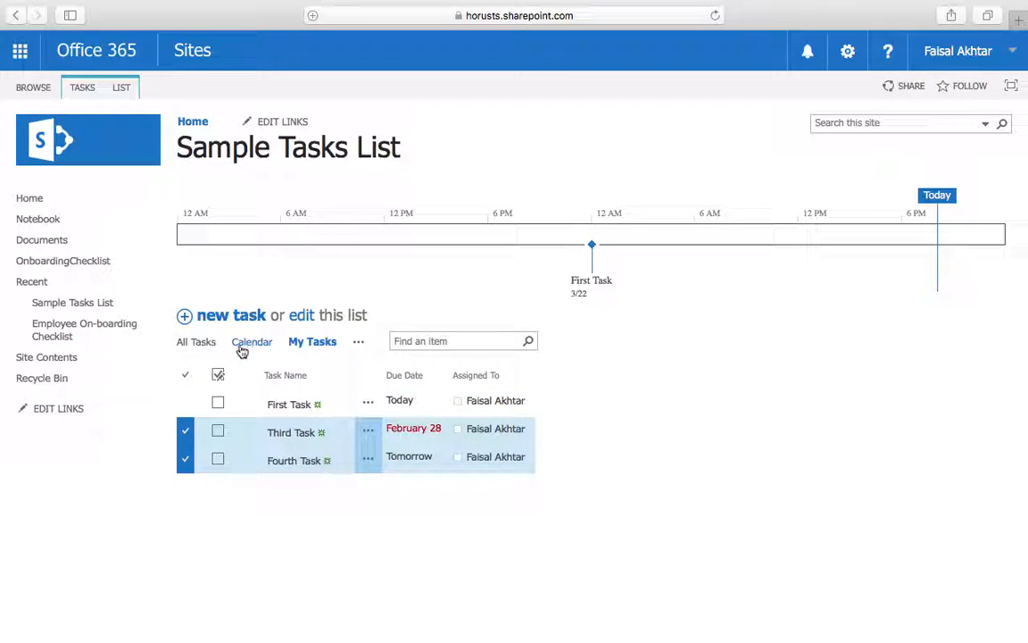
left_click(207, 343)
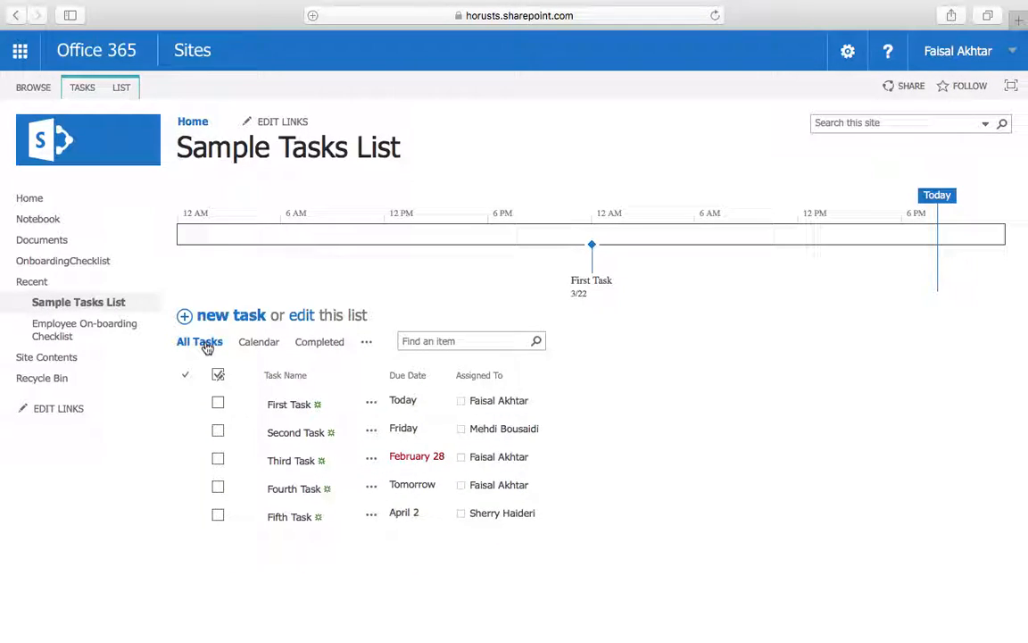
Review the views available for the list and the sort and filter options of the Due Date column
left_click(188, 403)
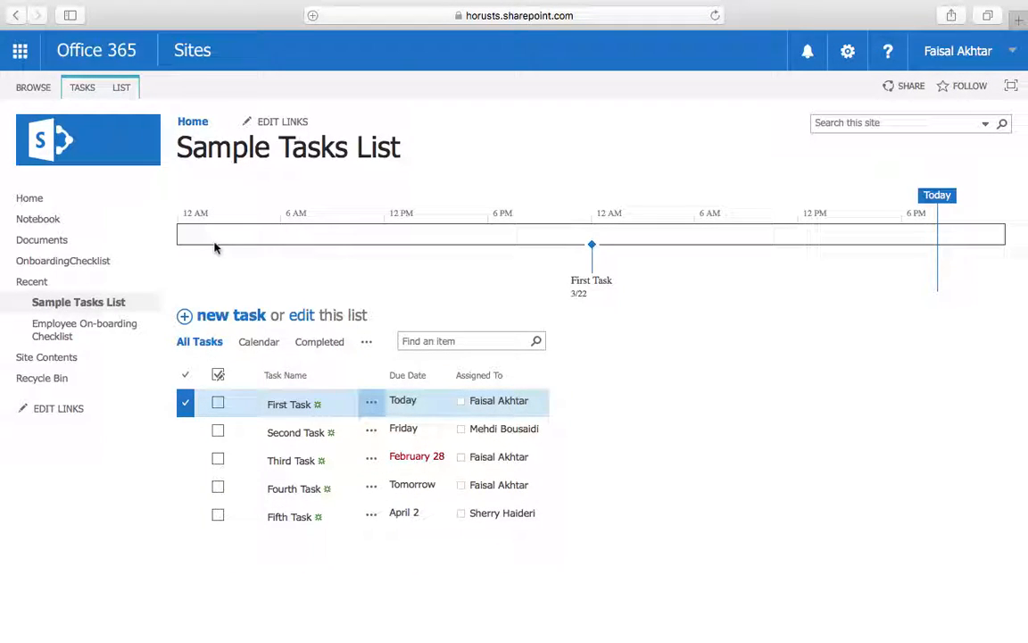
left_click(122, 88)
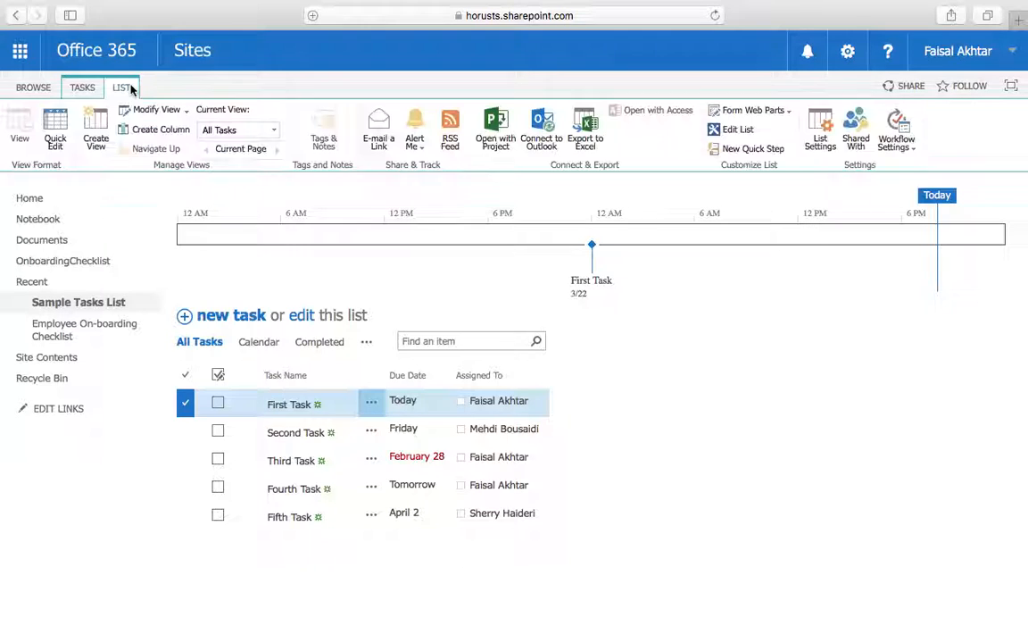
left_click(274, 131)
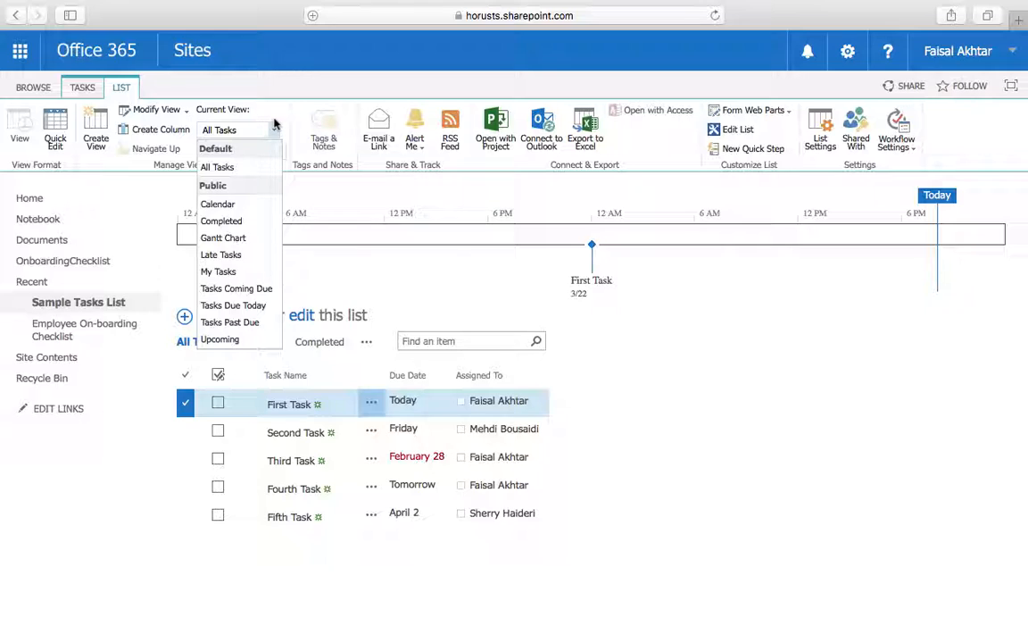
left_click(276, 116)
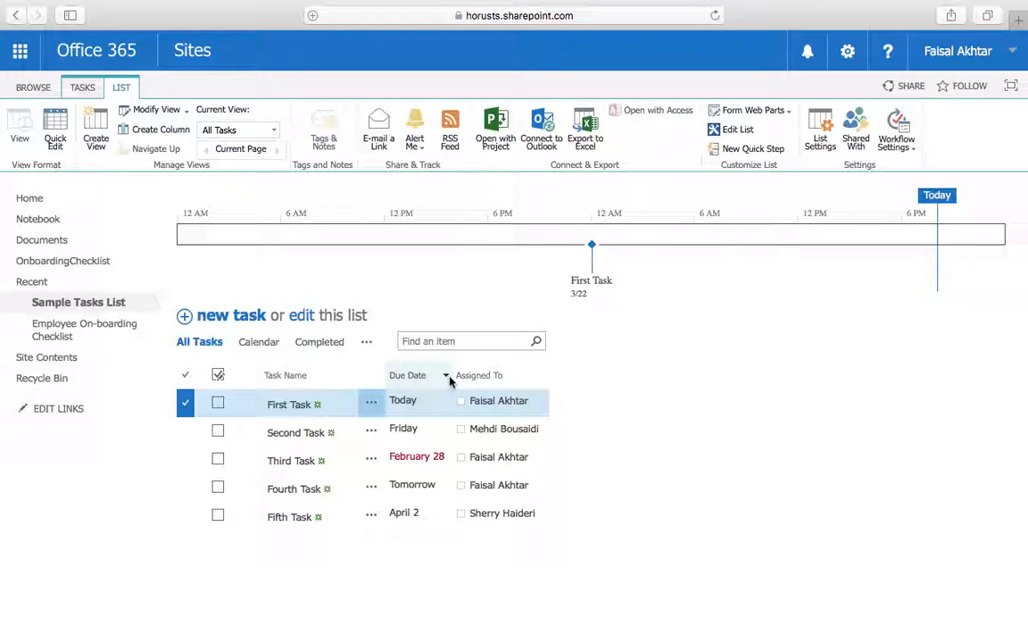
left_click(449, 378)
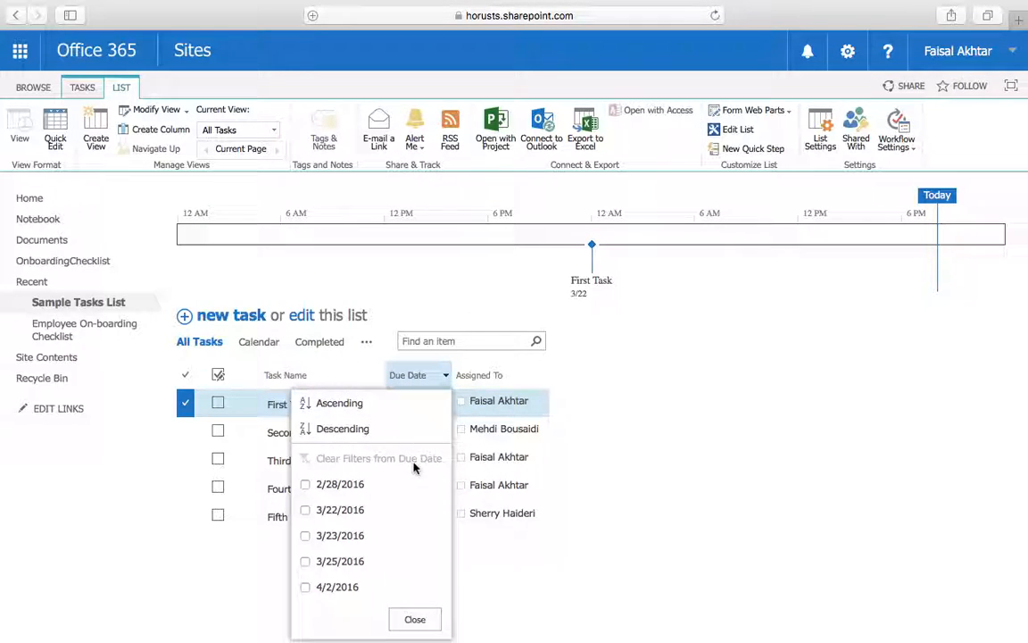
left_click(201, 580)
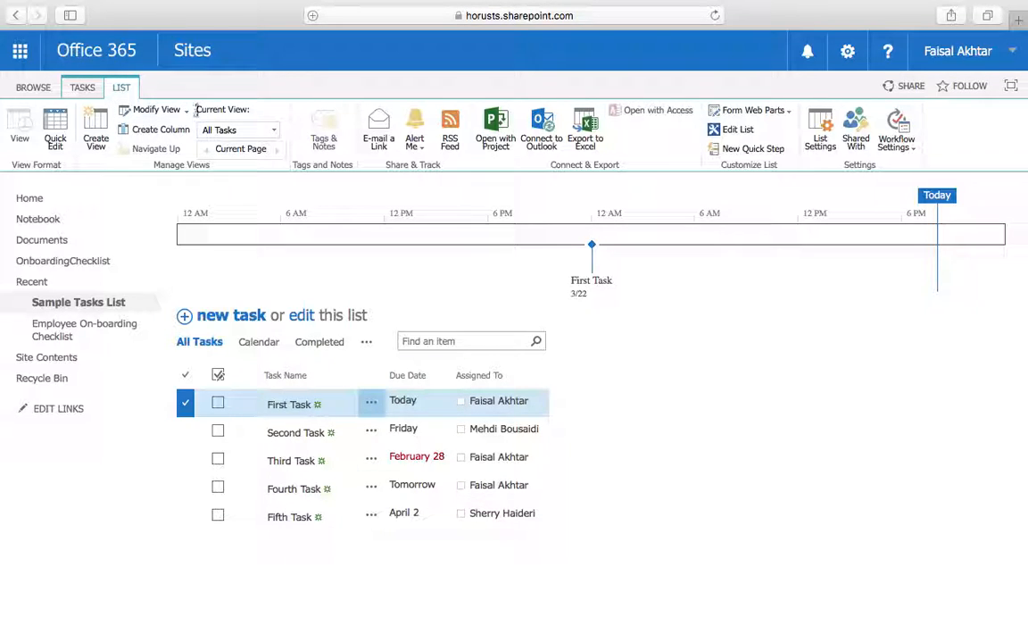
Switch the Sample Tasks List to the Tasks Due Today view and open that view for editing
left_click(272, 128)
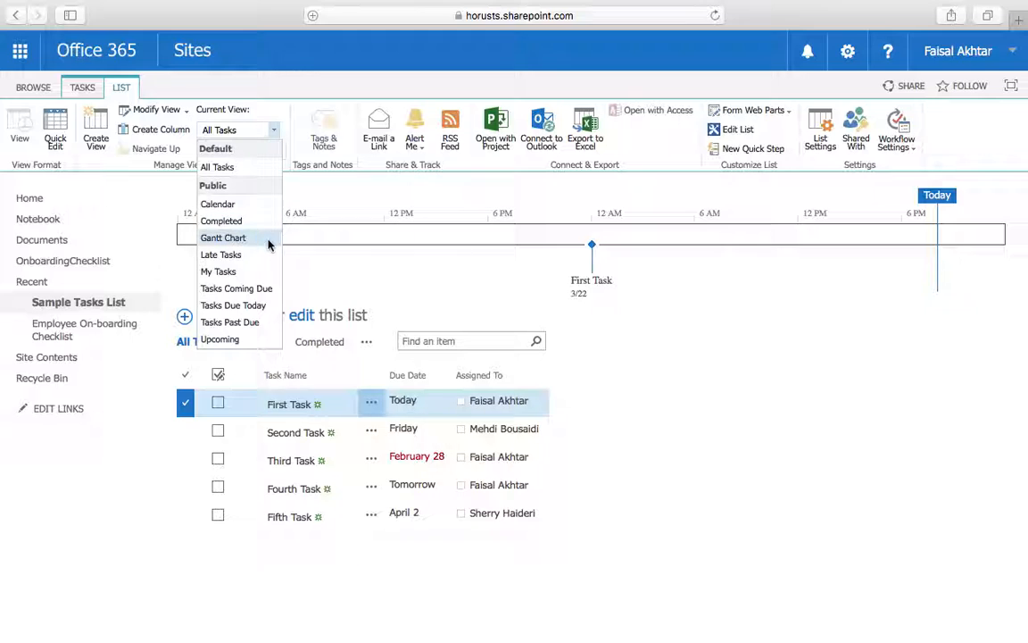
left_click(255, 307)
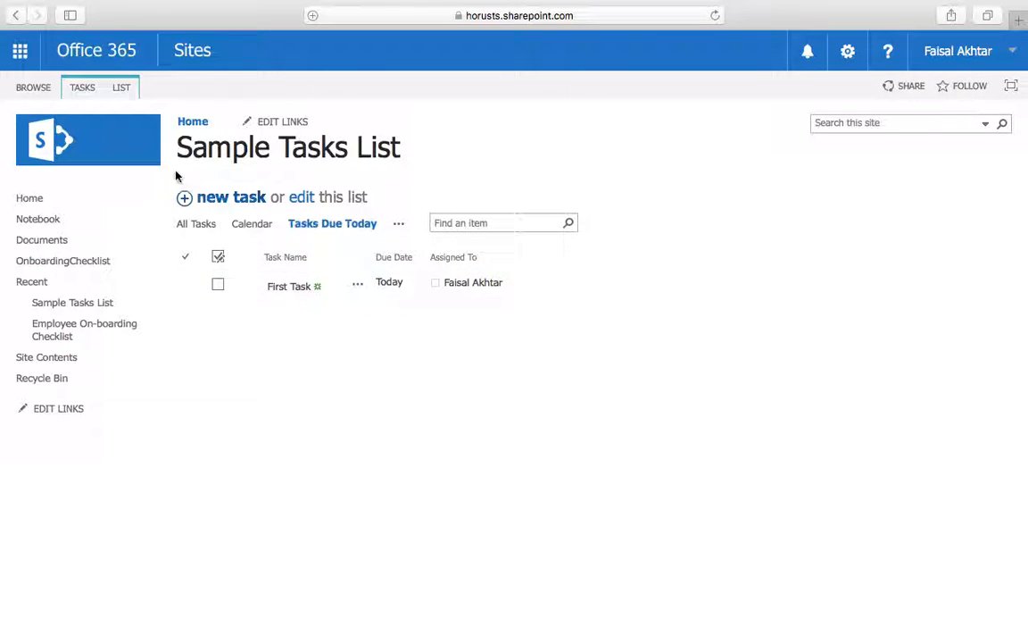
left_click(123, 88)
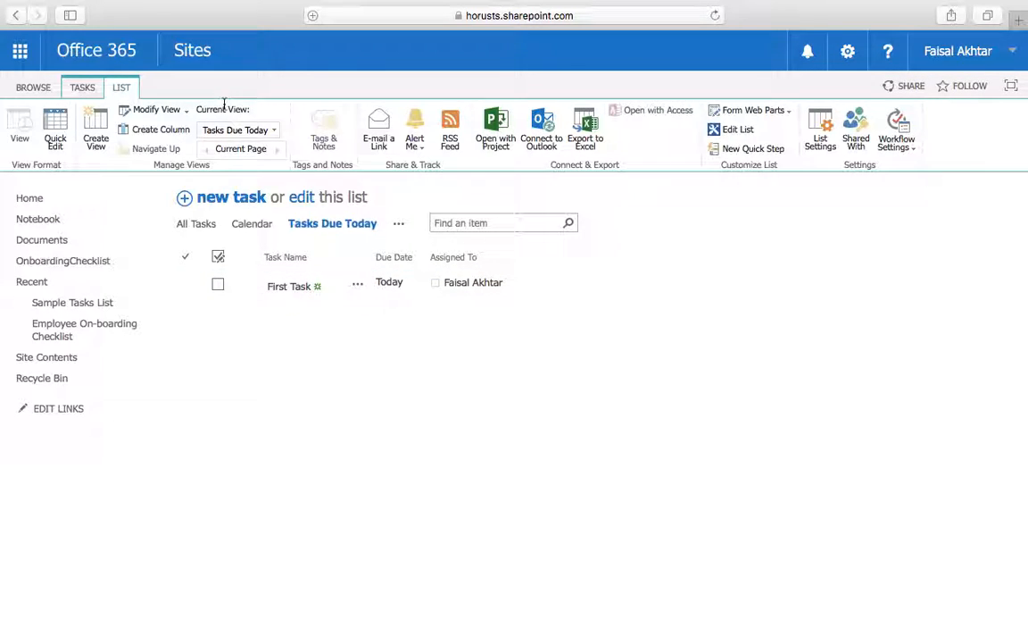
left_click(154, 111)
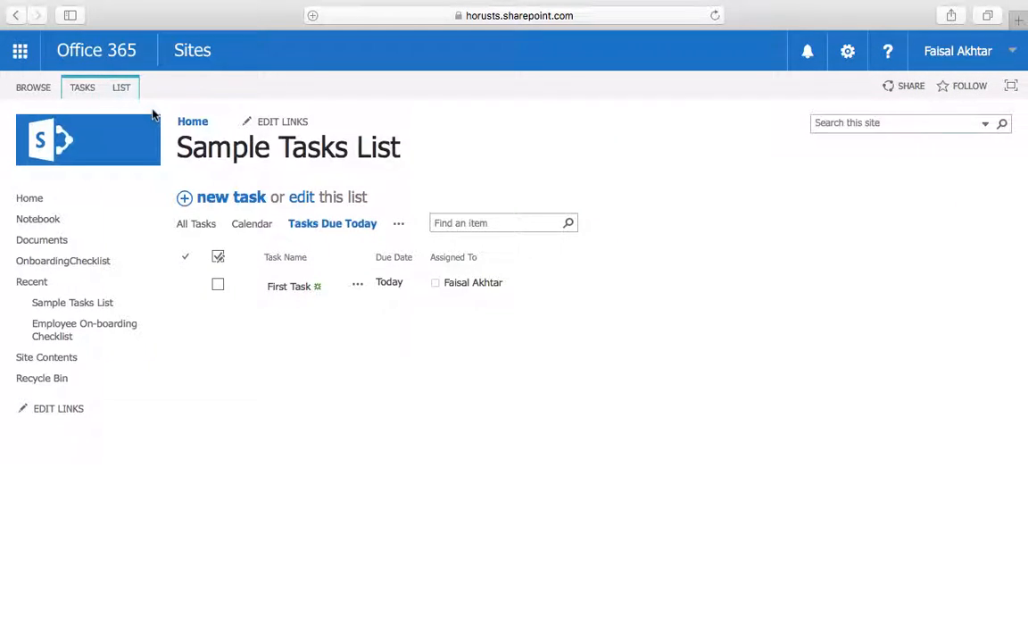
Examine the Tasks Due Today view's columns, sorting and Due Date filter condition, and confirm the settings to return to the list
left_click(468, 267)
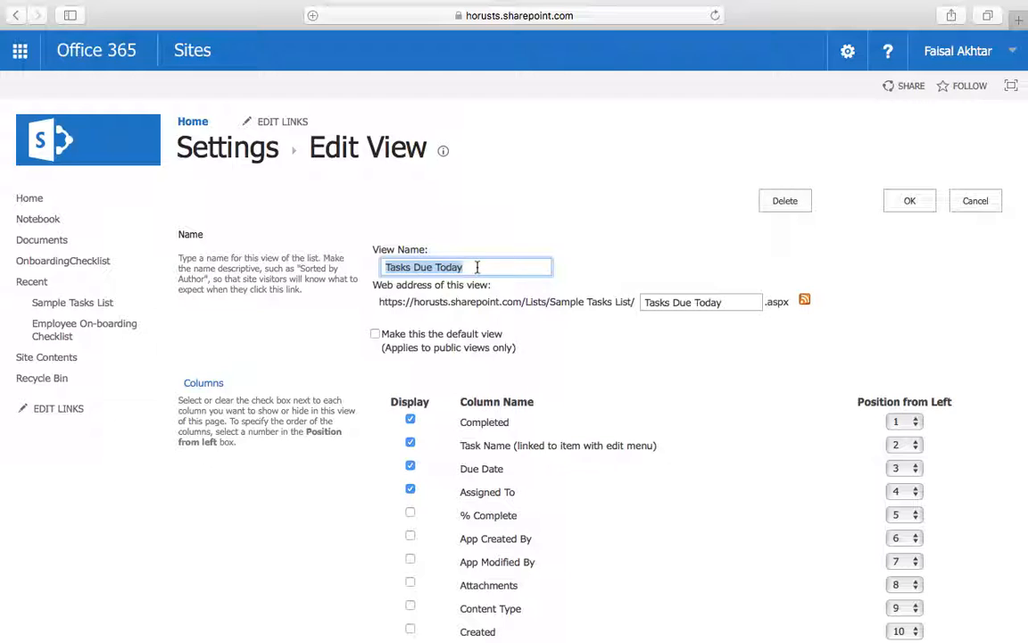
scroll(374, 328, "down", 3)
scroll(372, 328, "down", 10)
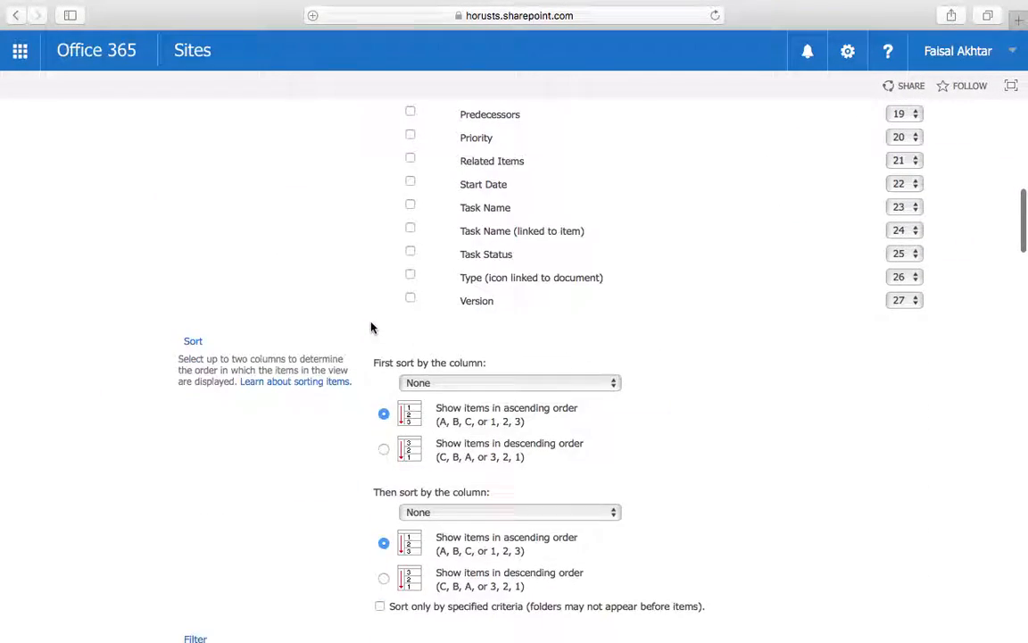
scroll(373, 327, "down", 5)
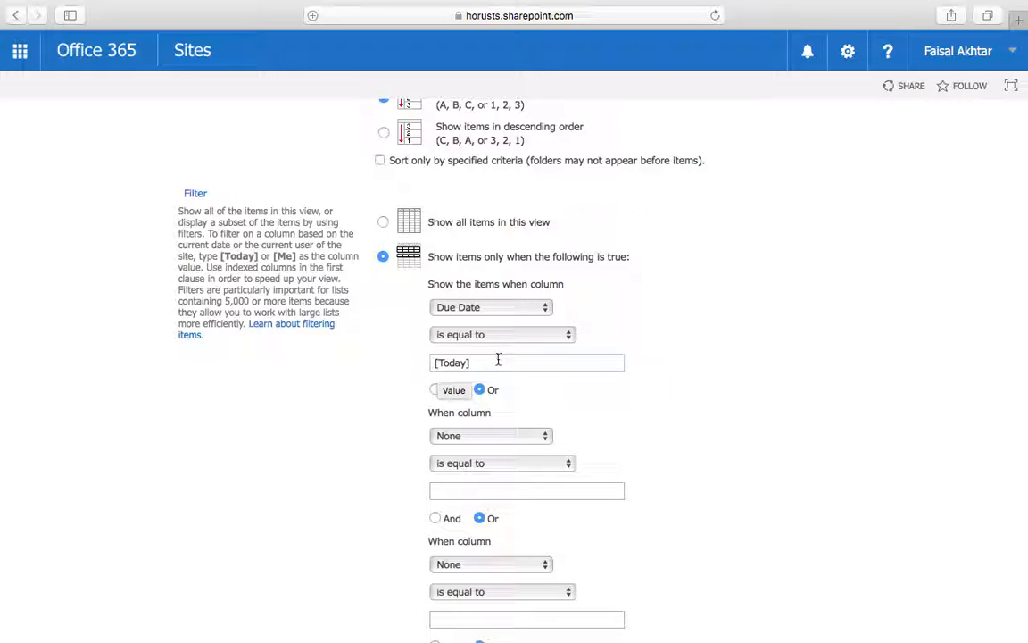
scroll(518, 357, "up", 15)
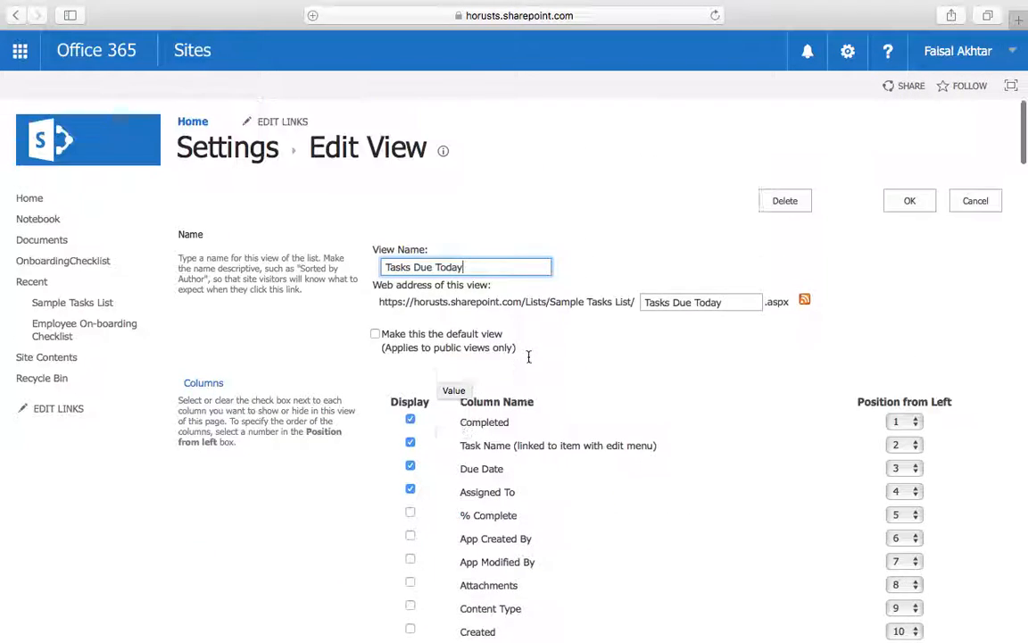
left_click(910, 201)
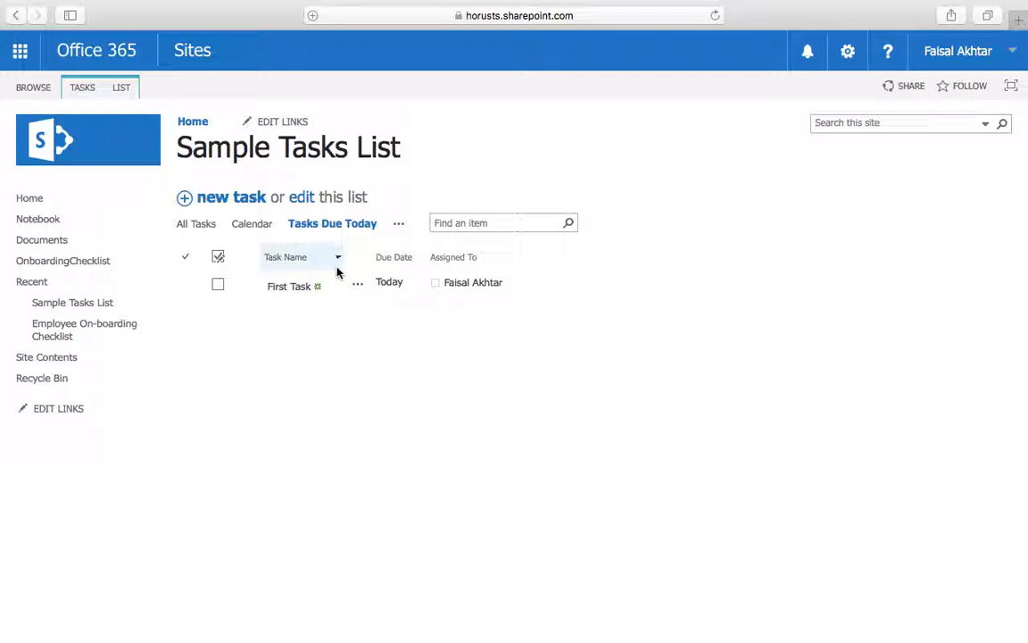
Return to the All Tasks view and mark Fifth Task as completed
left_click(203, 226)
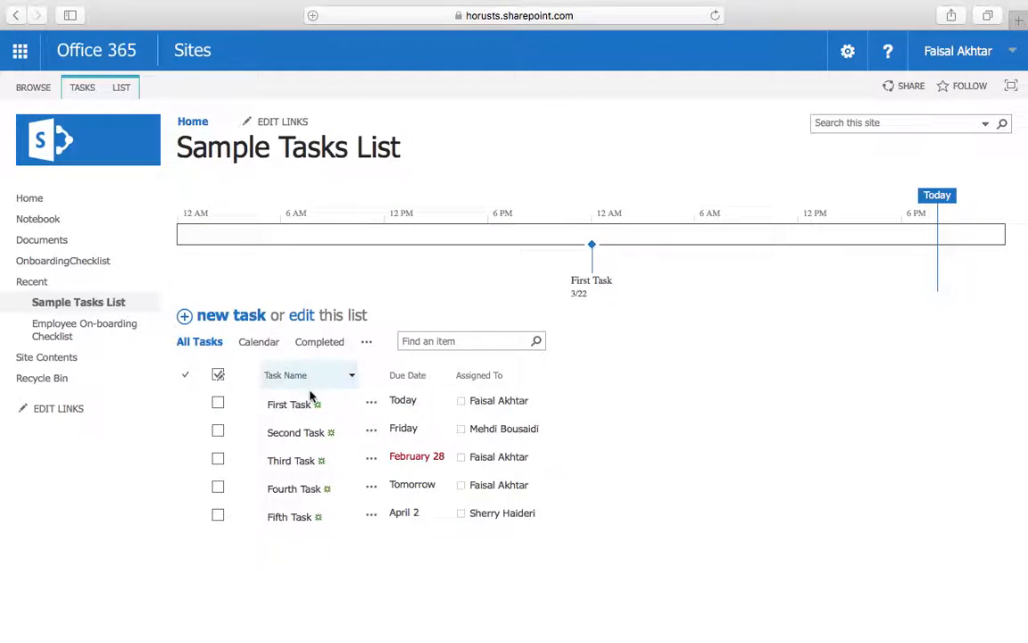
left_click(372, 518)
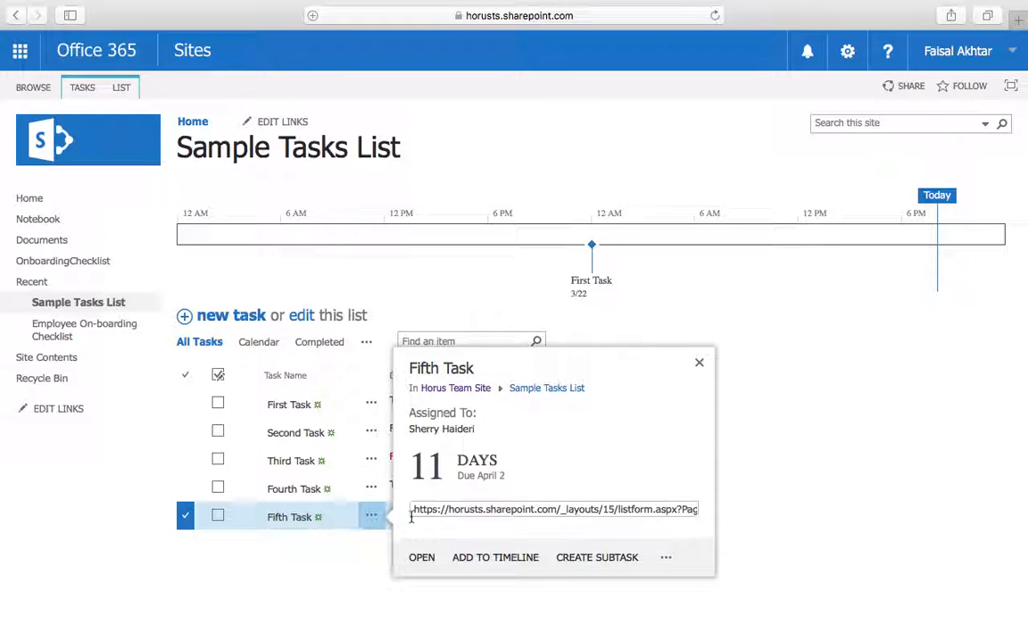
left_click(361, 555)
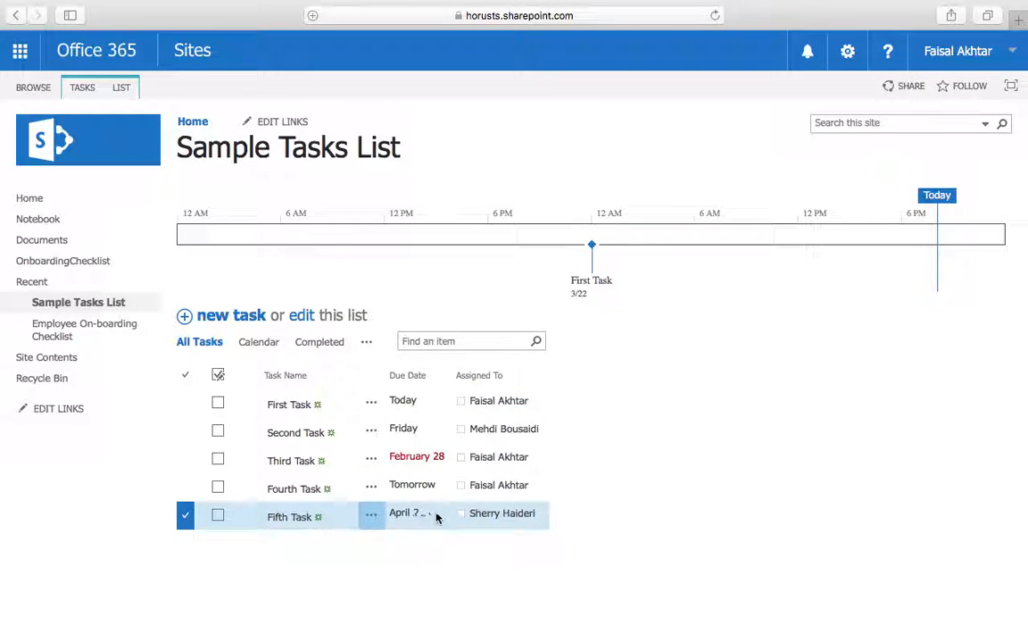
left_click(216, 519)
scroll(121, 202, "down", 1)
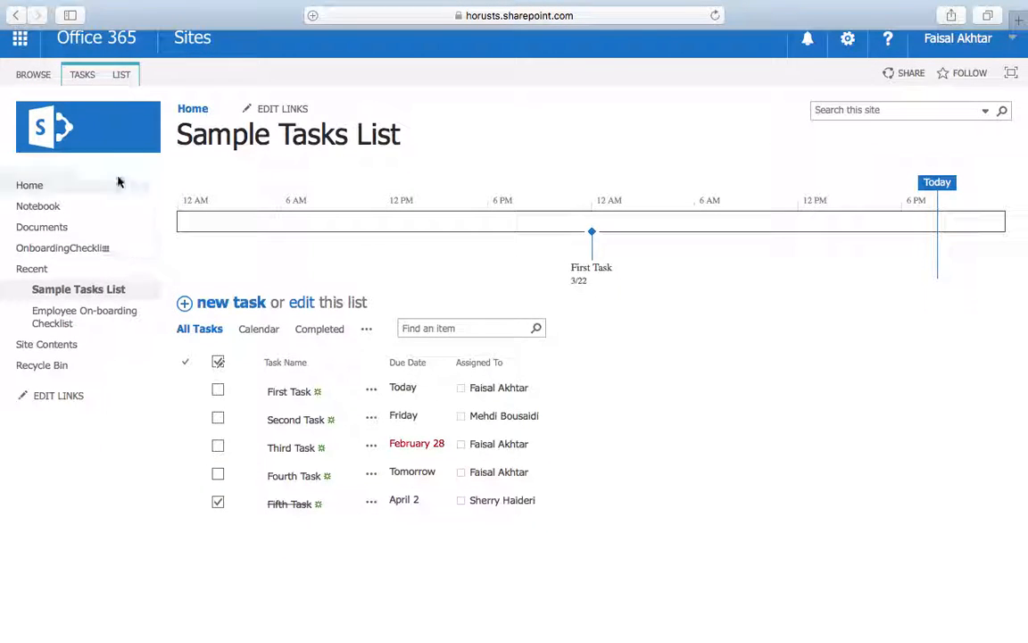
Edit Fifth Task, set its due date to March 22, 2016, and save the task
left_click(373, 505)
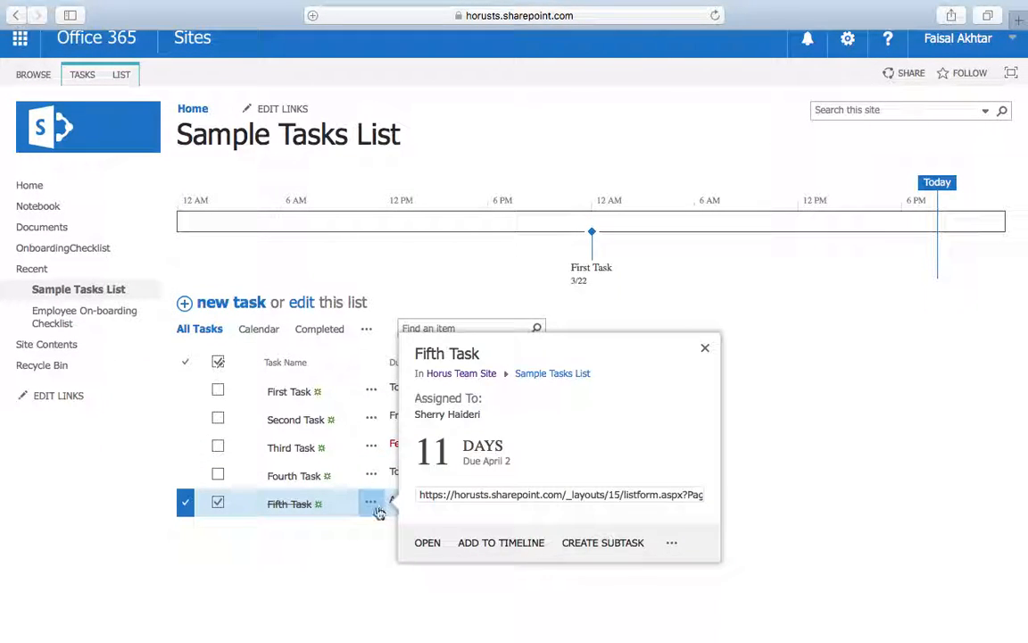
left_click(432, 548)
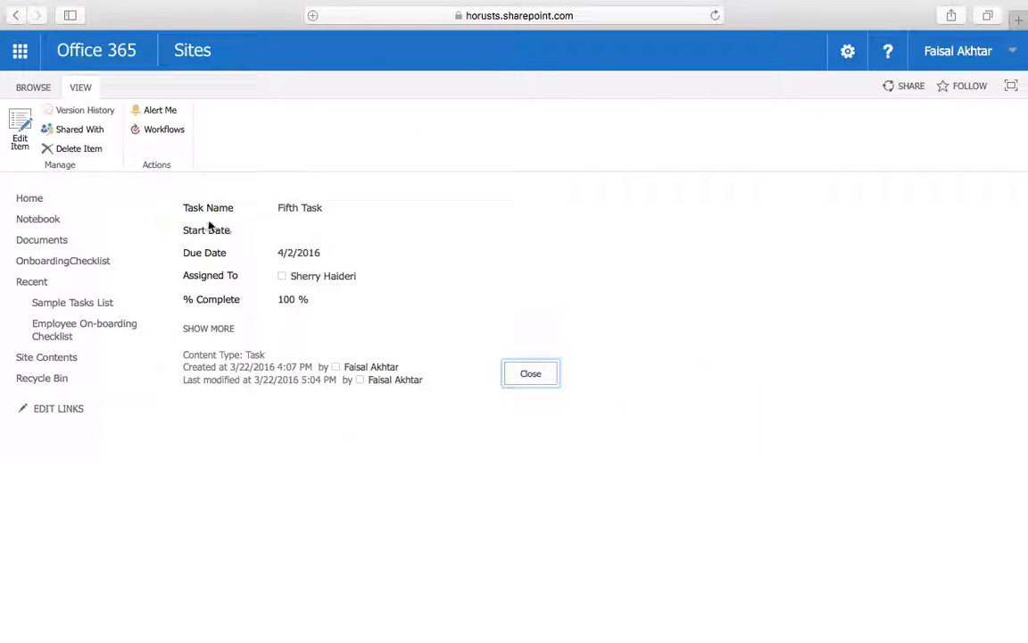
left_click(21, 127)
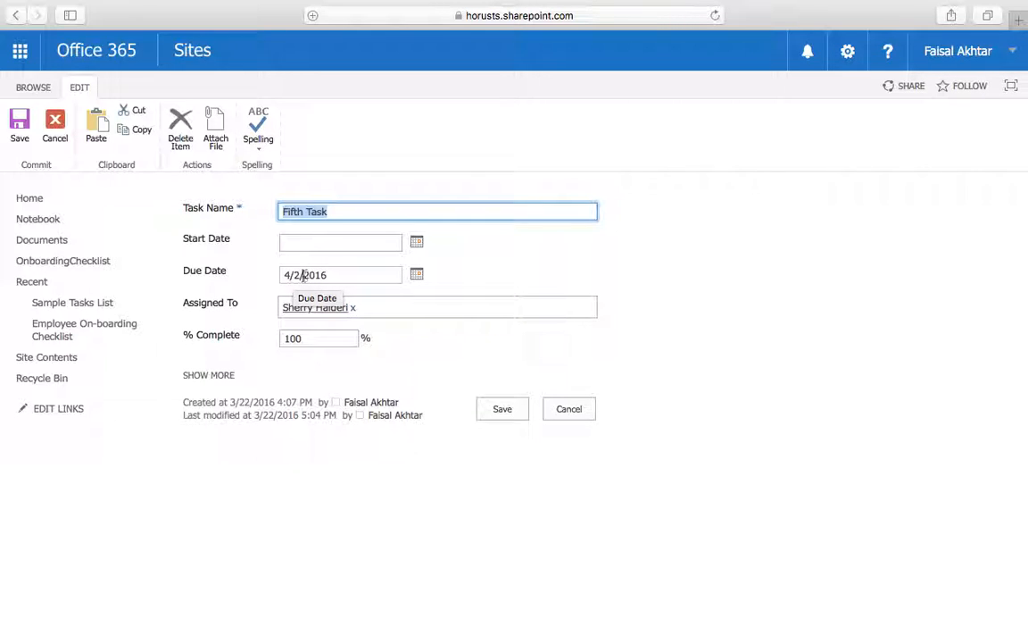
left_click(294, 275)
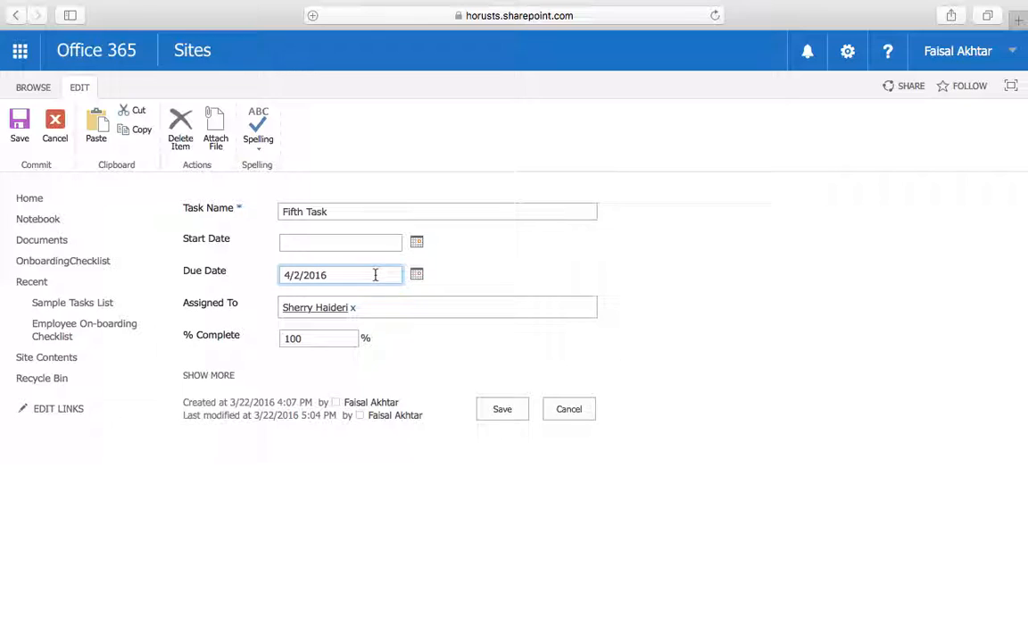
left_click(417, 275)
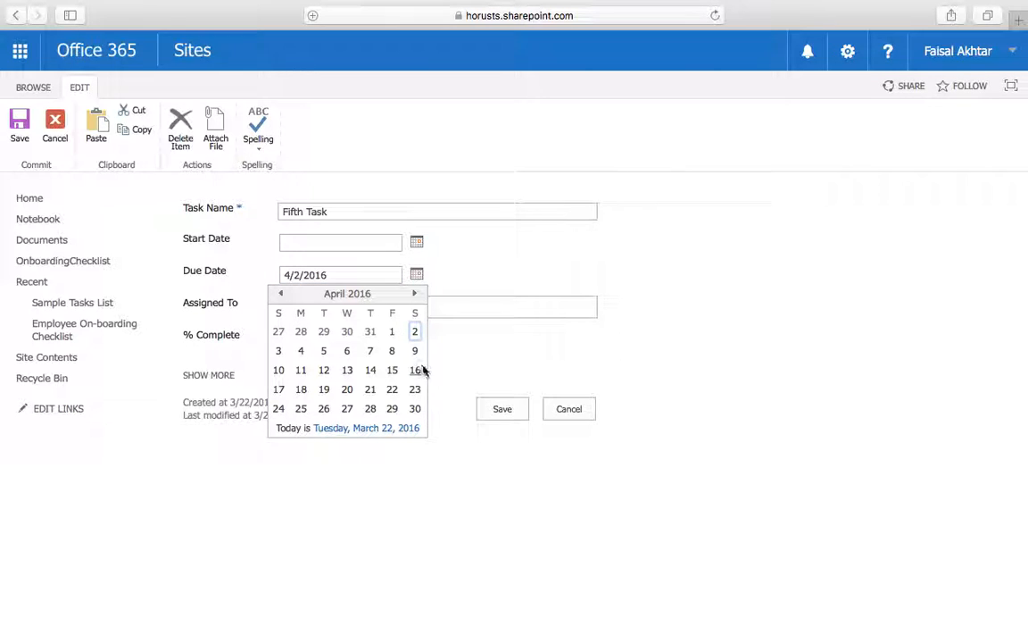
left_click(284, 295)
left_click(324, 390)
left_click(501, 409)
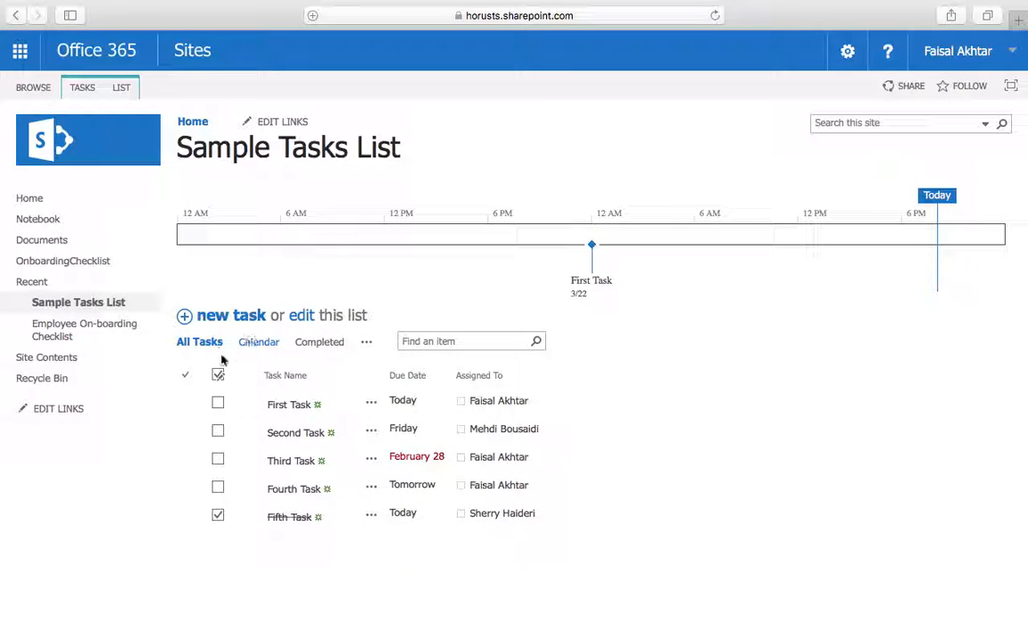
Switch the list to the Tasks Due Today view and clear the completed mark on Fifth Task
left_click(186, 376)
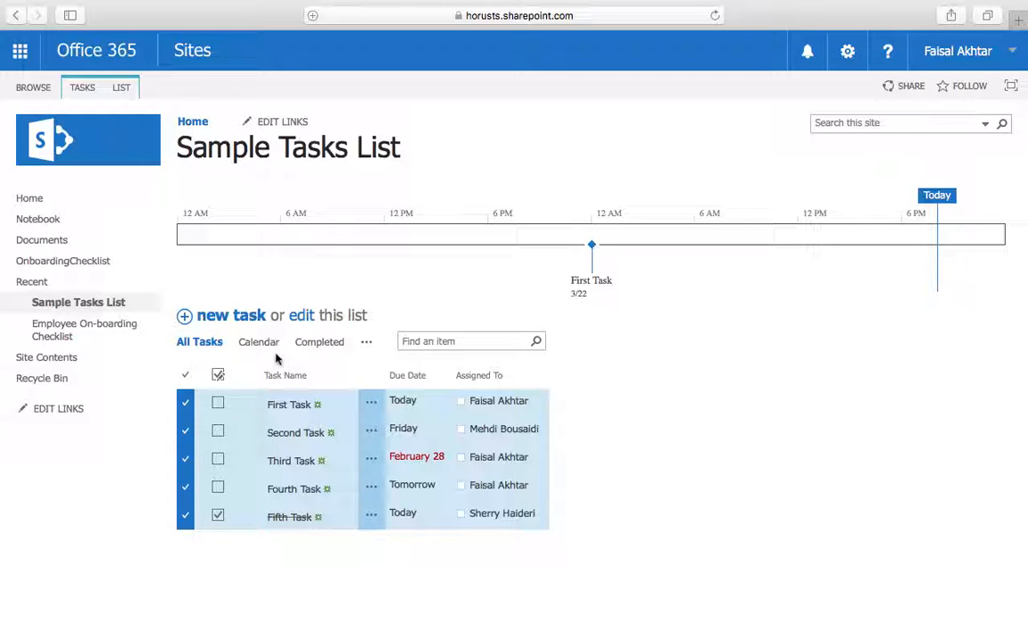
left_click(125, 86)
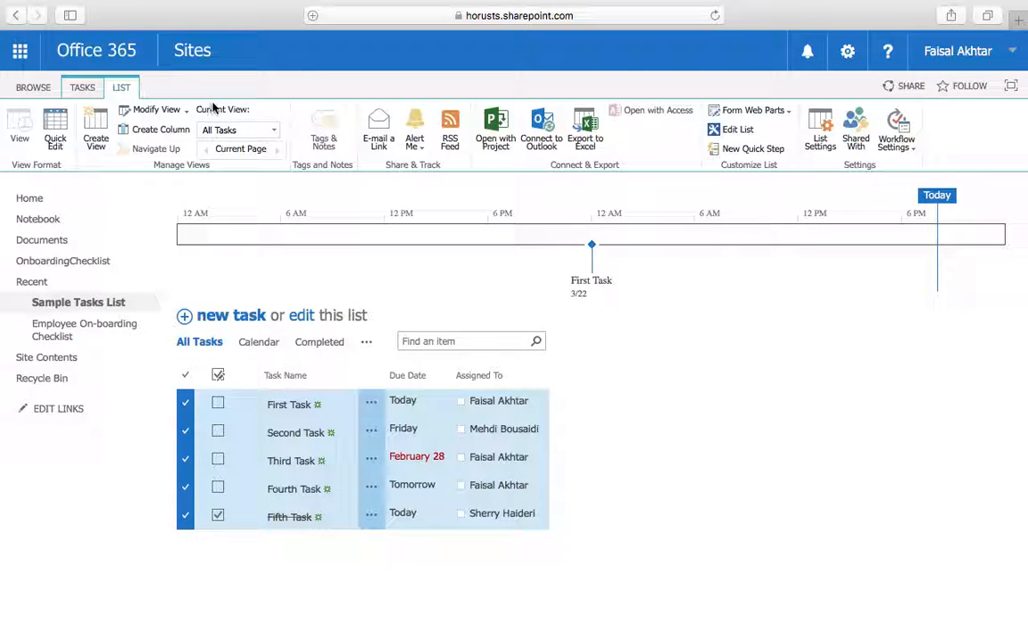
left_click(273, 132)
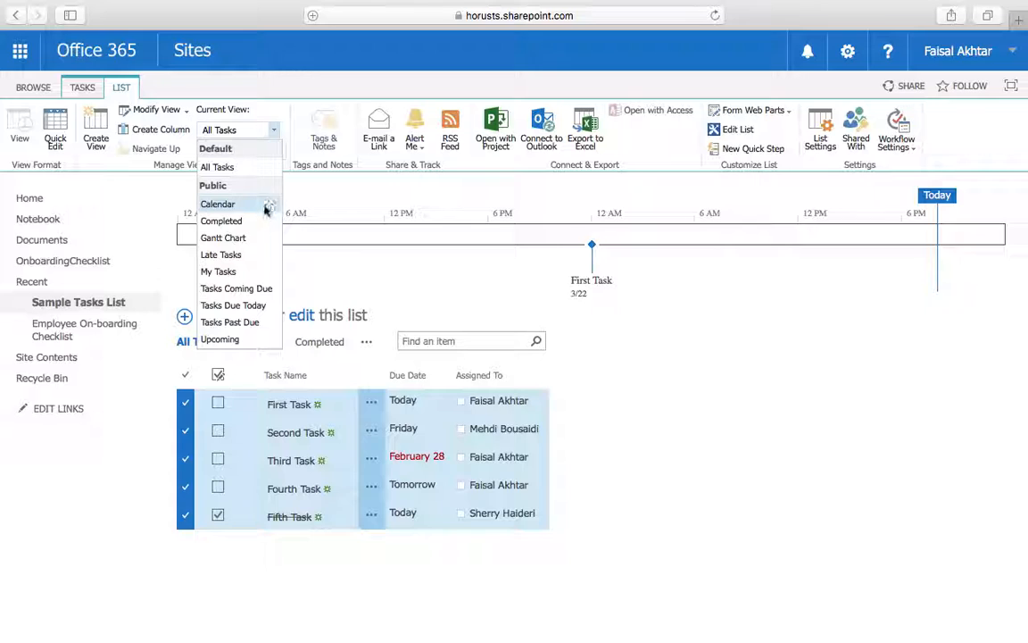
left_click(256, 305)
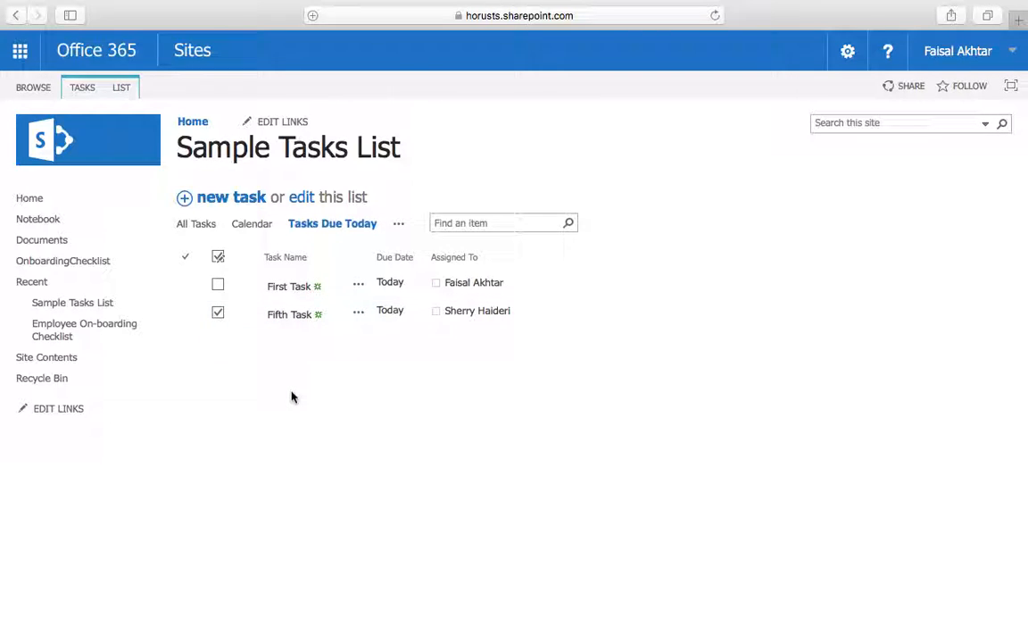
left_click(185, 313)
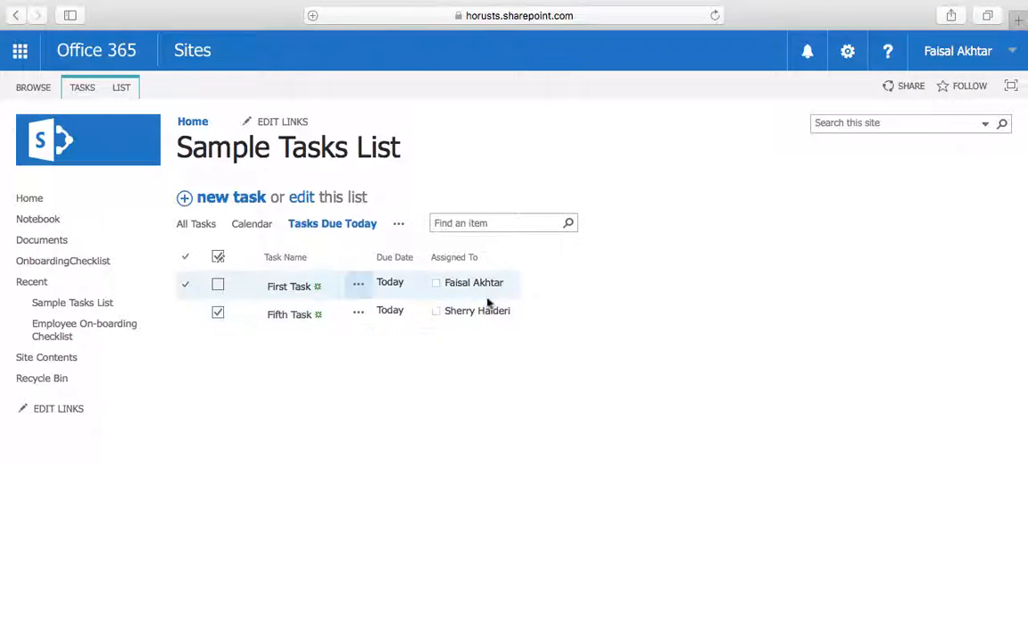
left_click(218, 317)
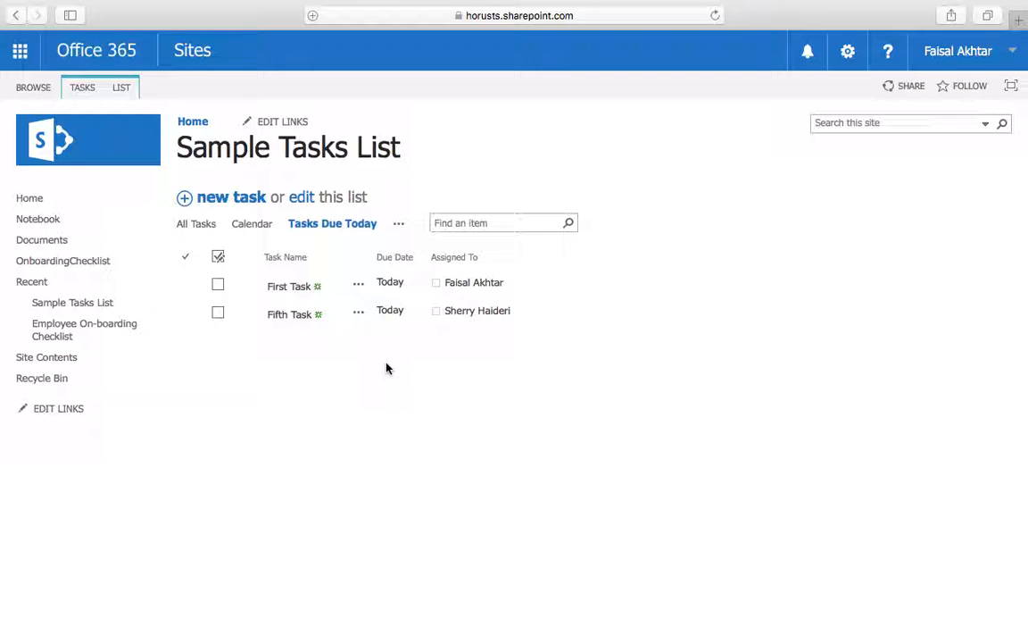
Switch the list to the Tasks Coming Due view and look through the other available views
left_click(188, 286)
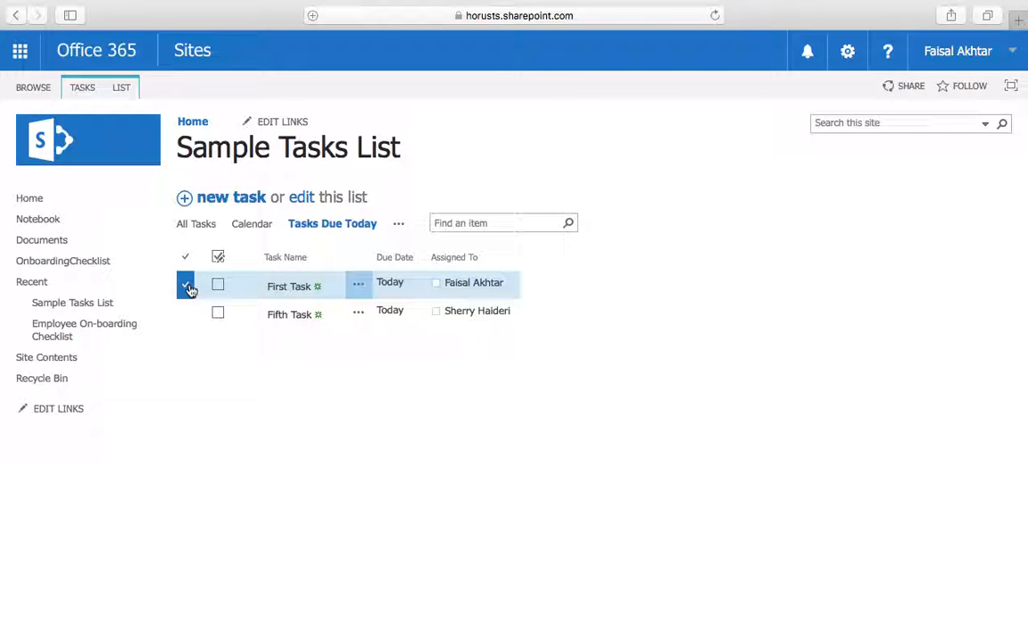
left_click(121, 87)
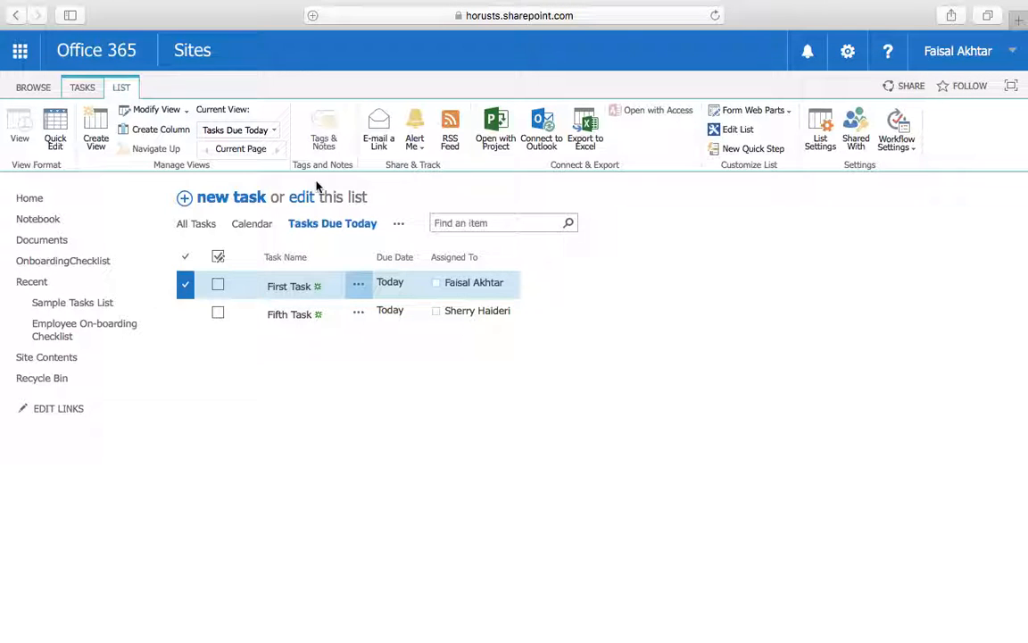
left_click(274, 131)
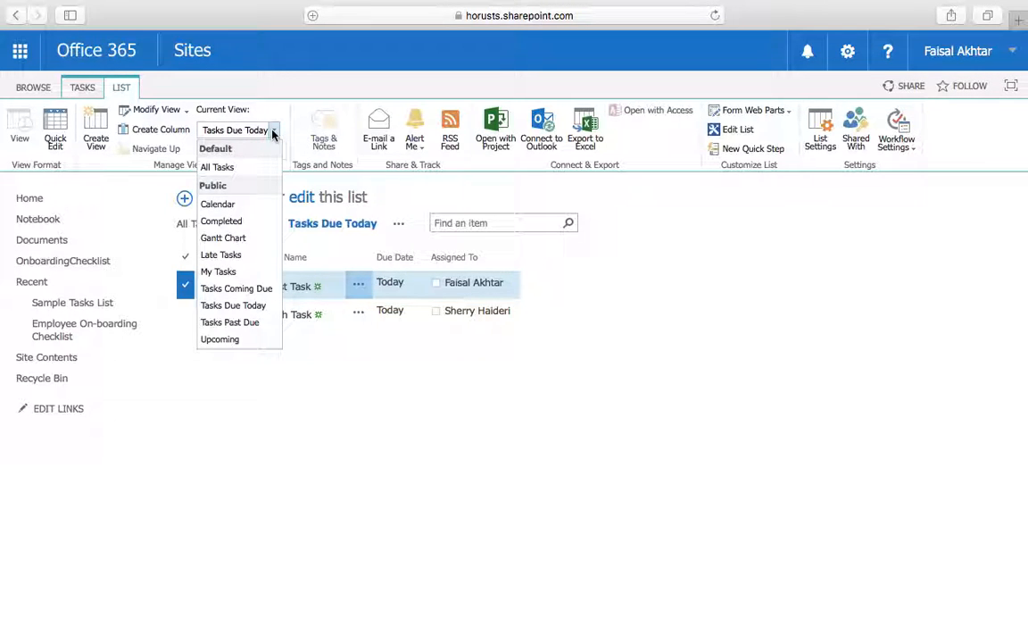
left_click(258, 289)
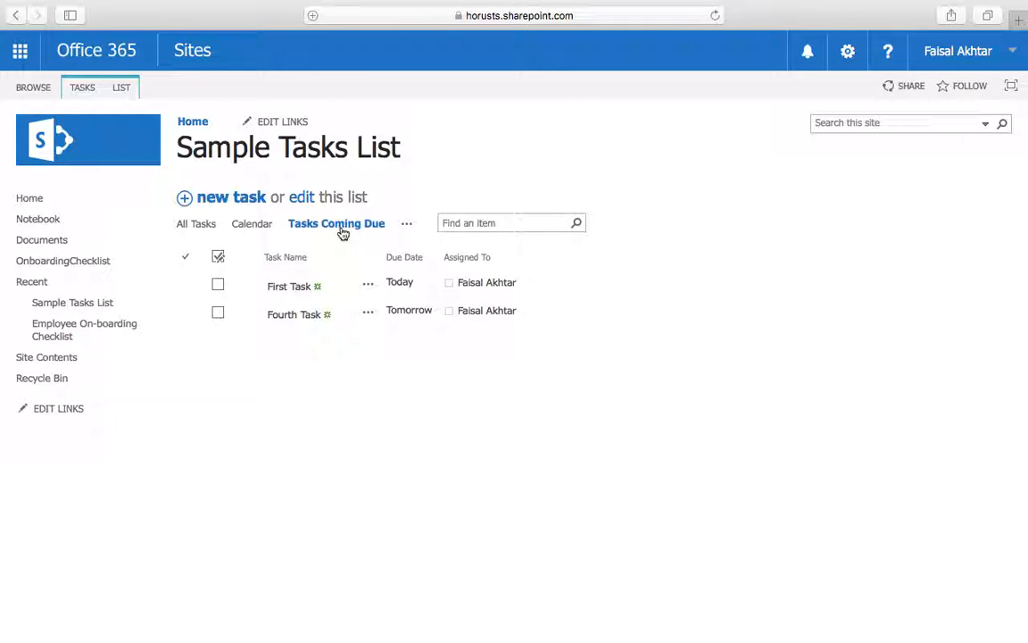
left_click(409, 224)
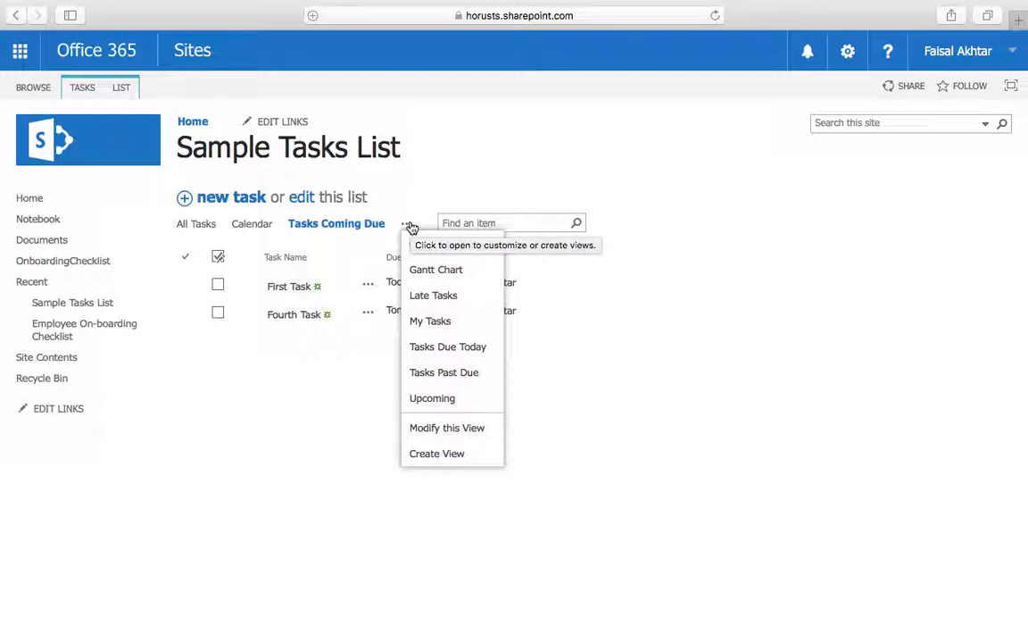
left_click(275, 353)
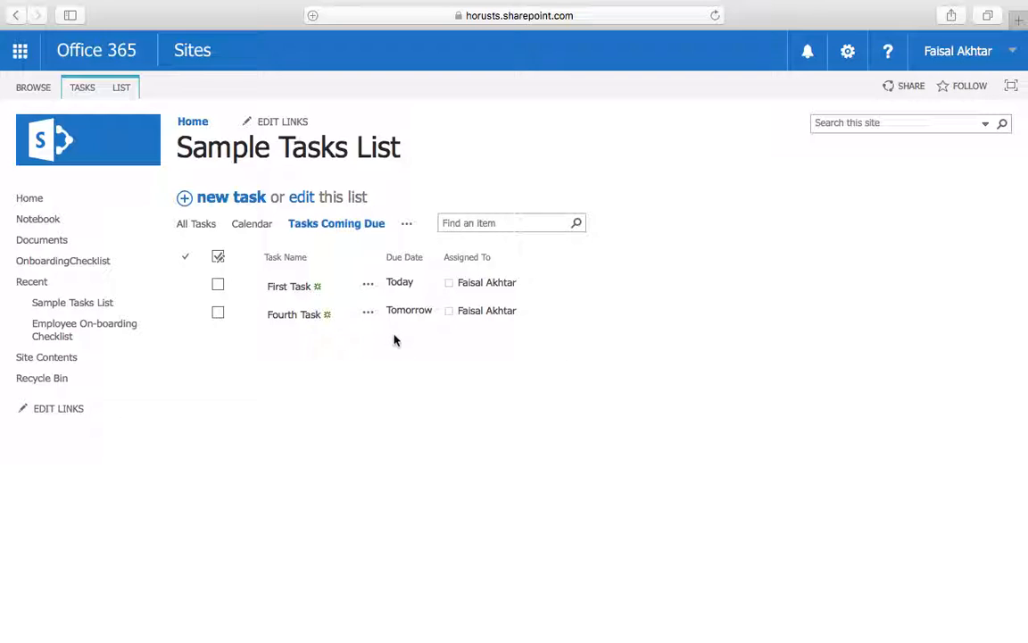
Open the Tasks Coming Due view for editing and examine its Due Date and Assigned To filter conditions
left_click(186, 284)
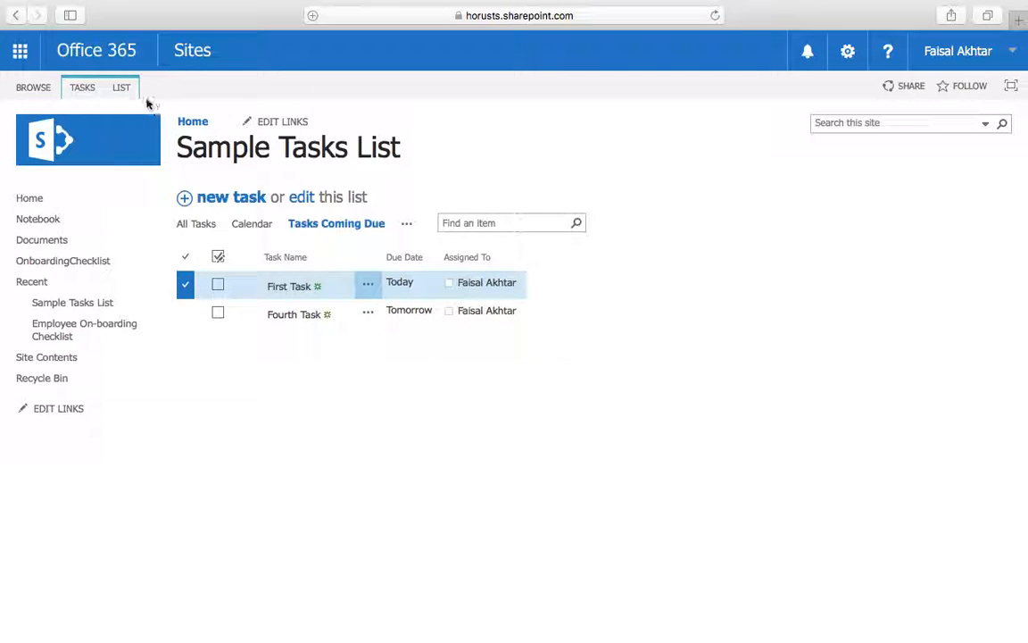
left_click(121, 88)
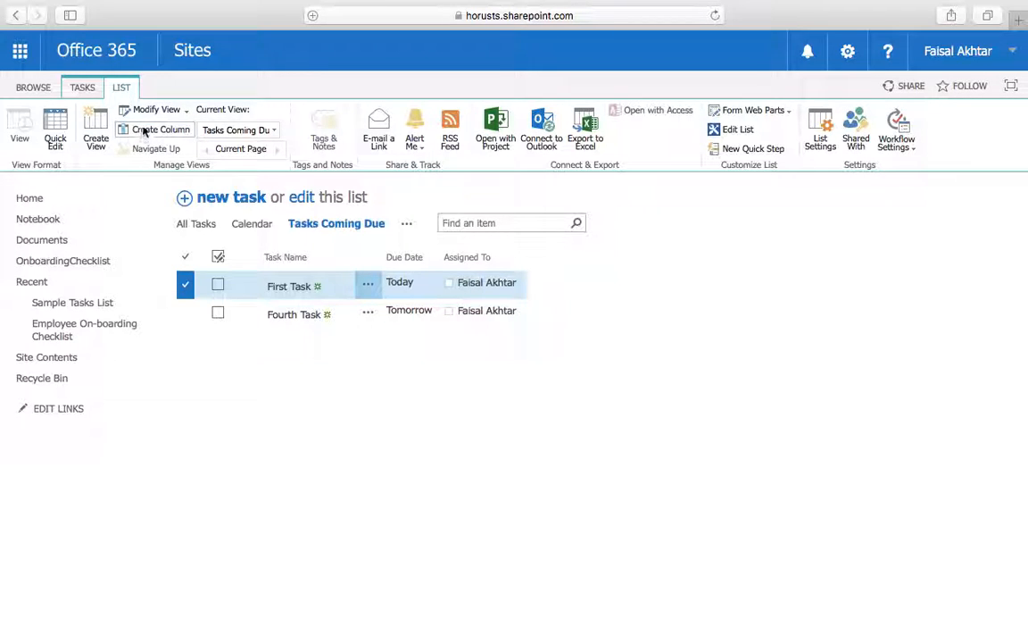
left_click(143, 109)
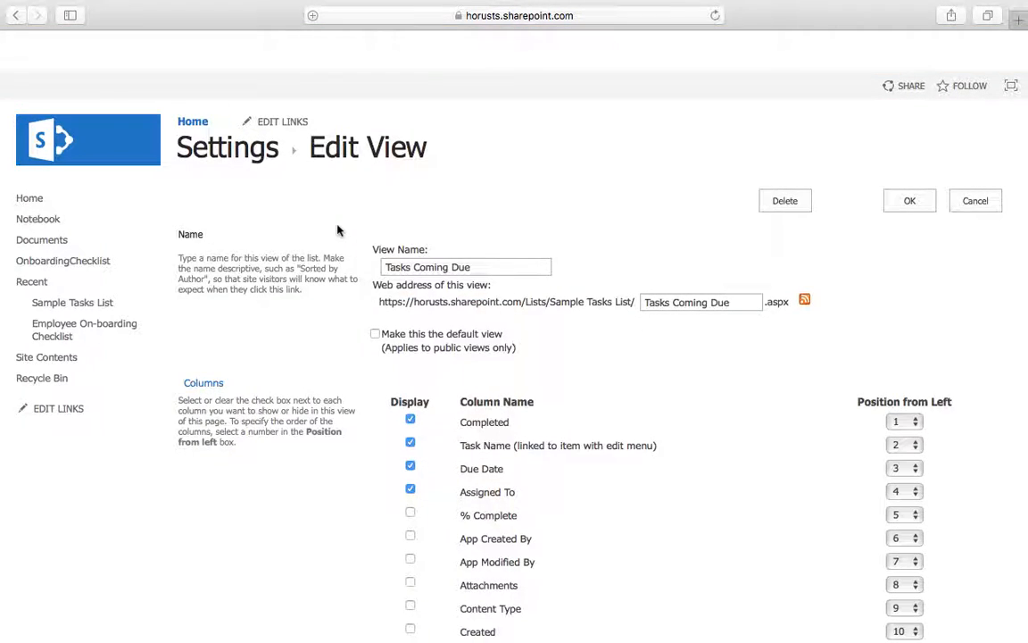
scroll(337, 231, "down", 15)
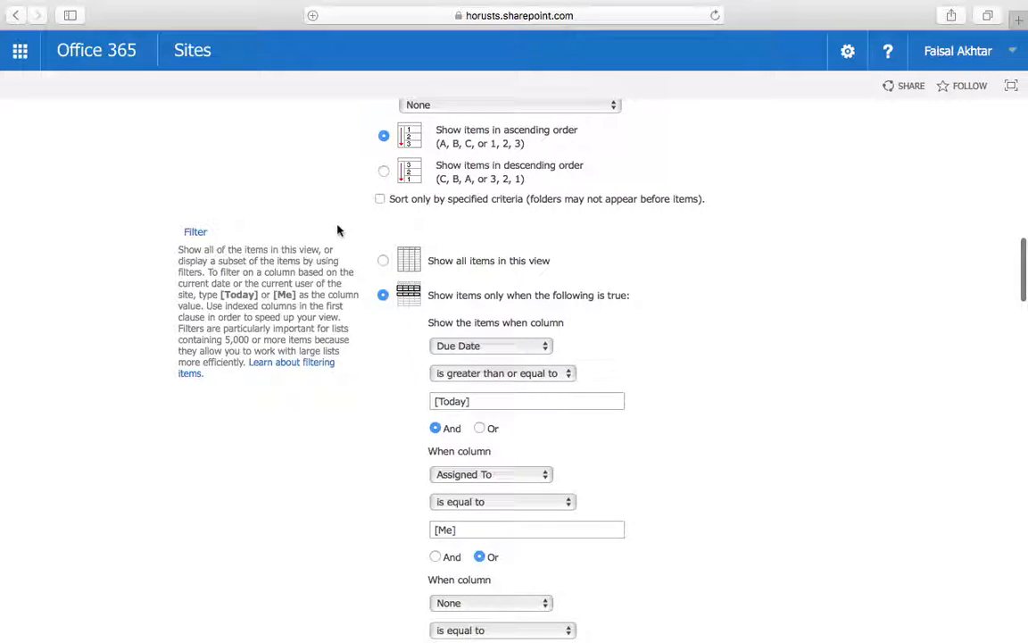
Check the [Today] and [Me] filter values of the Tasks Coming Due view and save the view
scroll(337, 230, "down", 3)
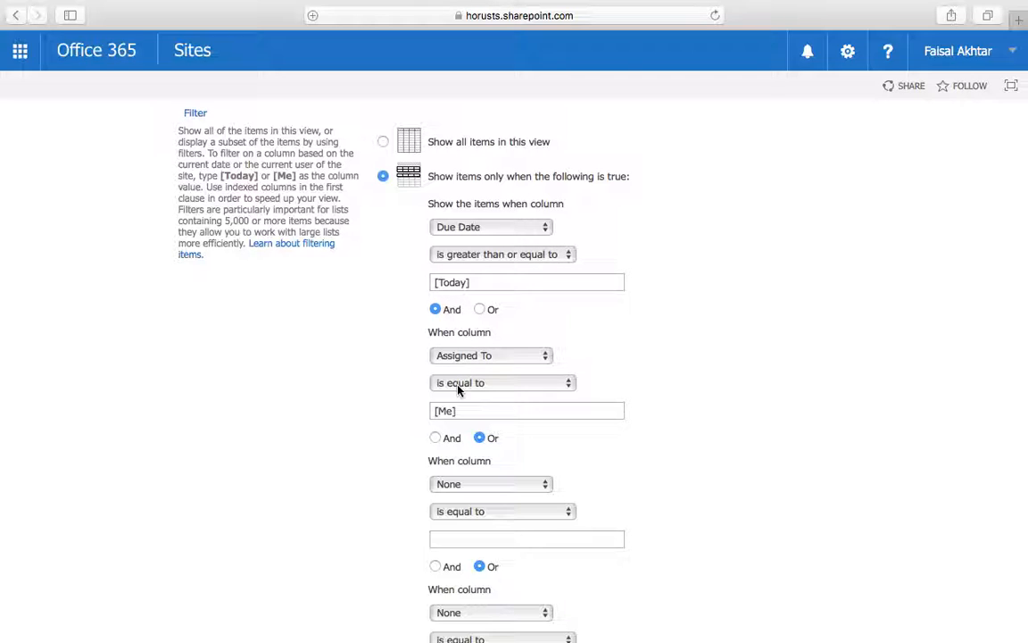
left_click(480, 413)
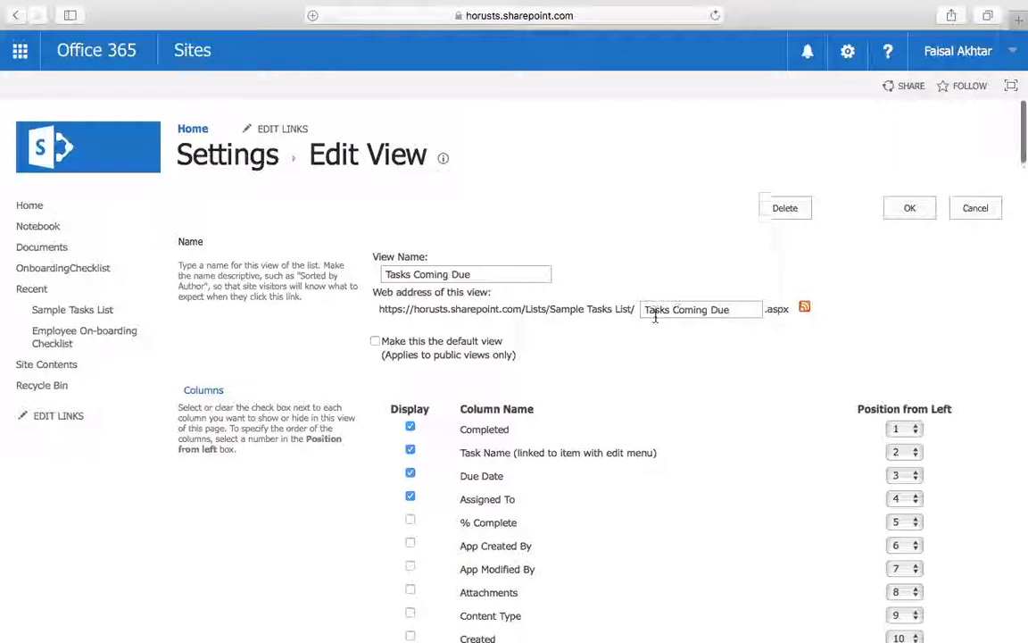
left_click(909, 202)
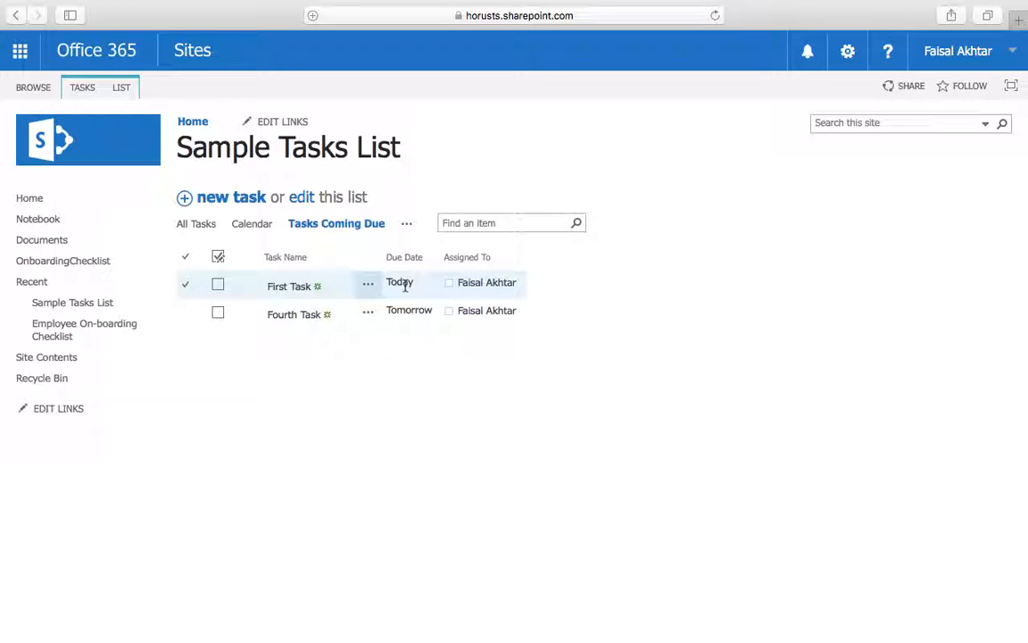
Check the exact due date of First Task, and switch the list to the Tasks Past Due view
mouse_move(407, 284)
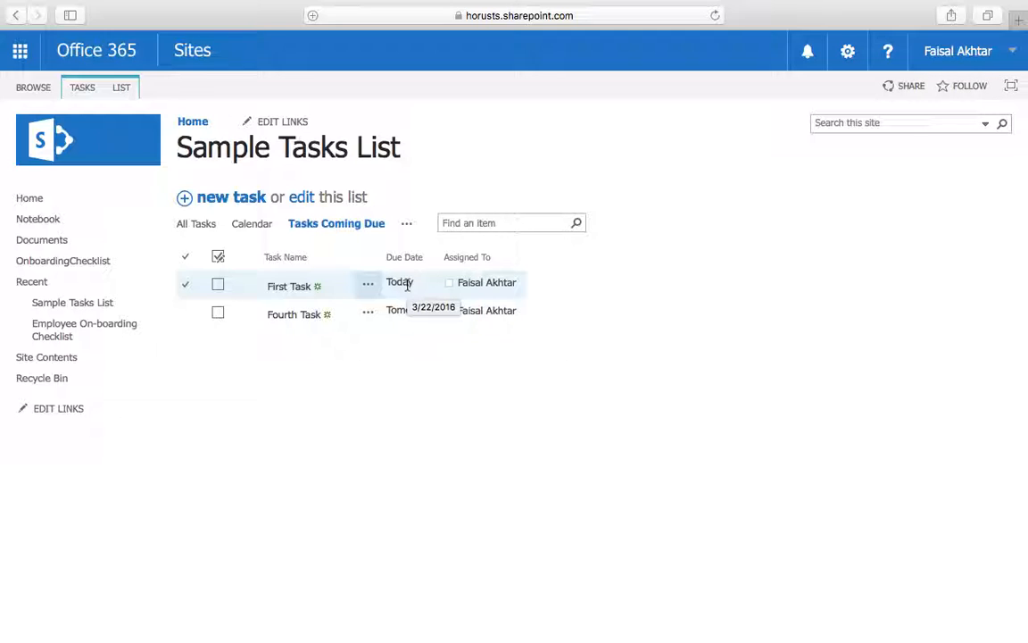
left_click(190, 284)
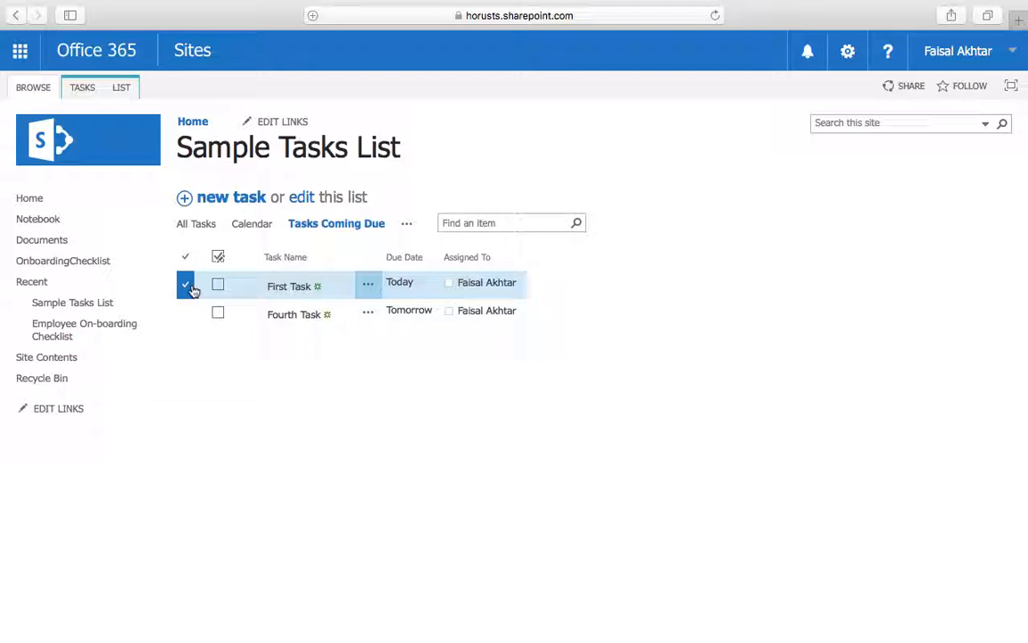
left_click(406, 223)
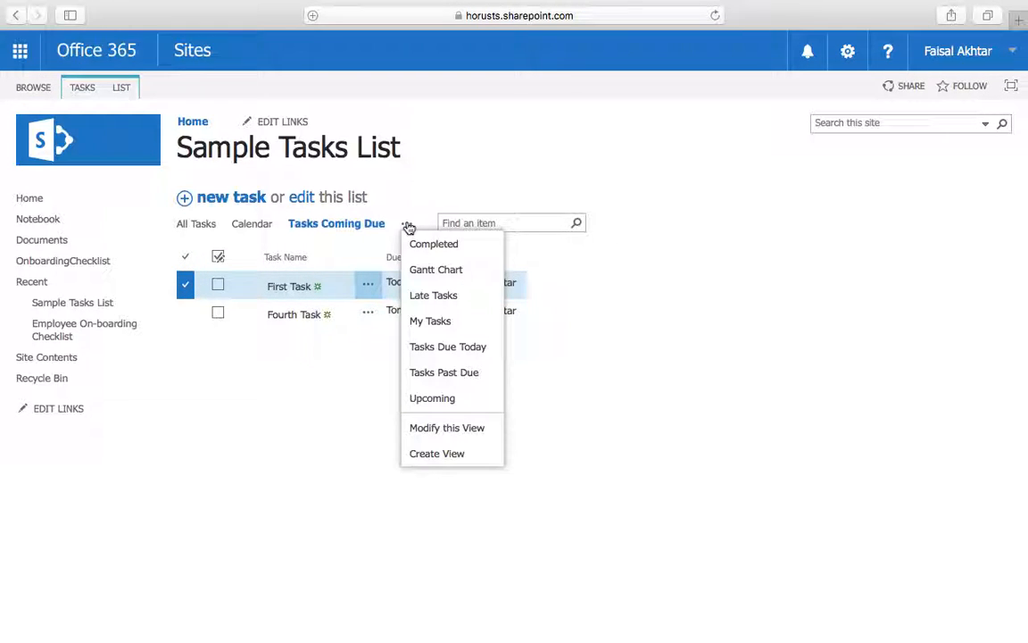
left_click(449, 373)
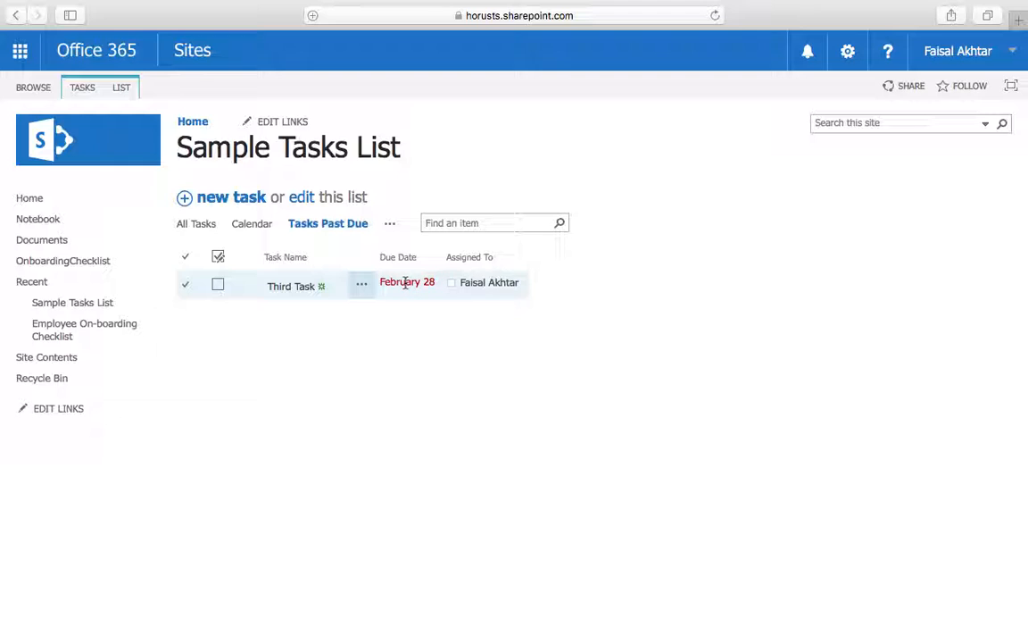
Open the Tasks Past Due view for editing and examine its Due Date filter condition
left_click(122, 86)
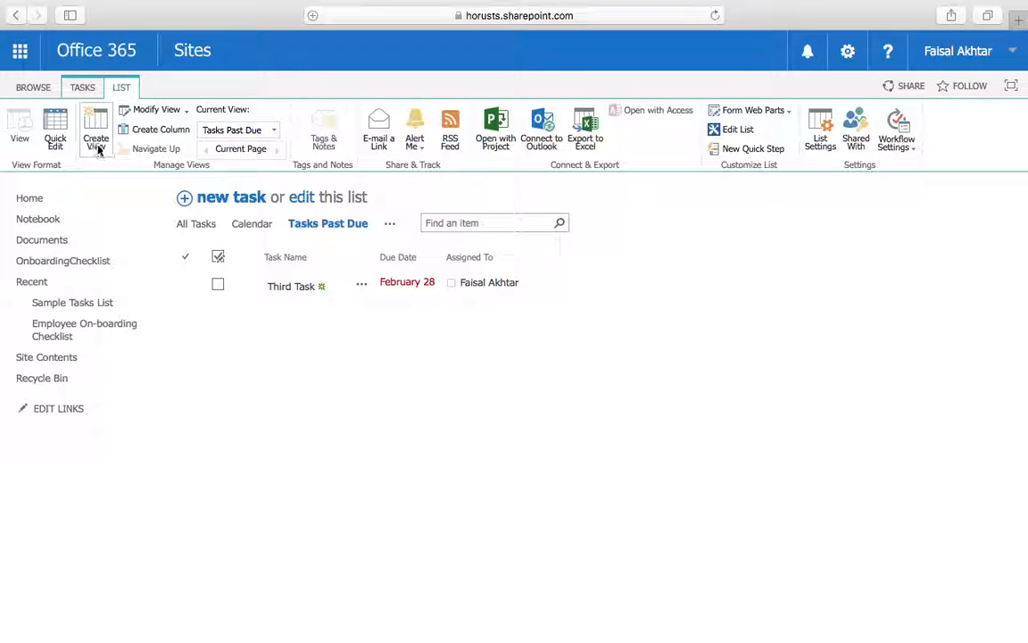
left_click(156, 110)
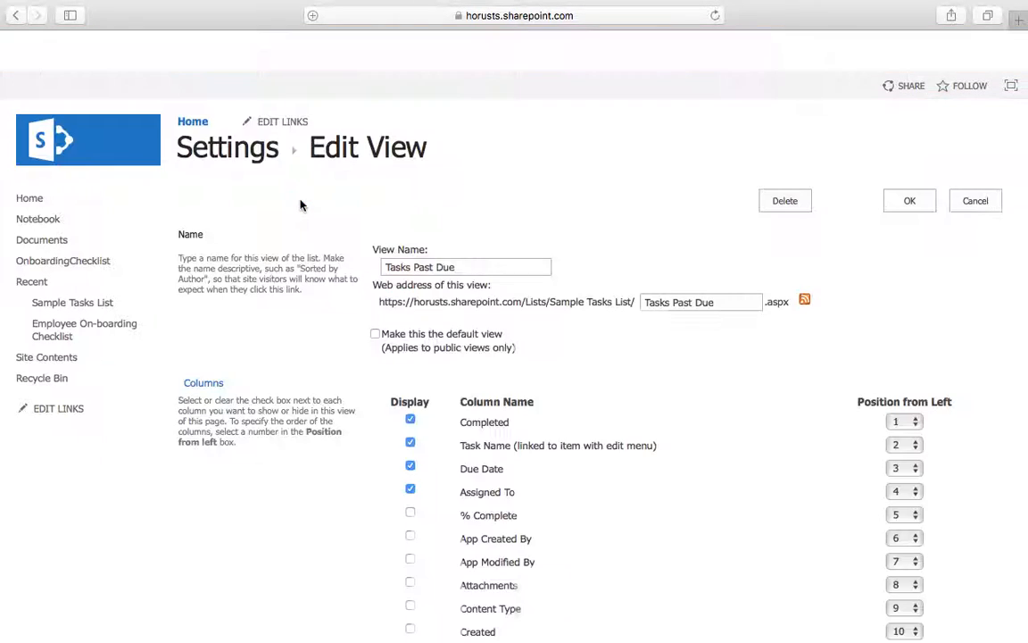
scroll(401, 250, "down", 6)
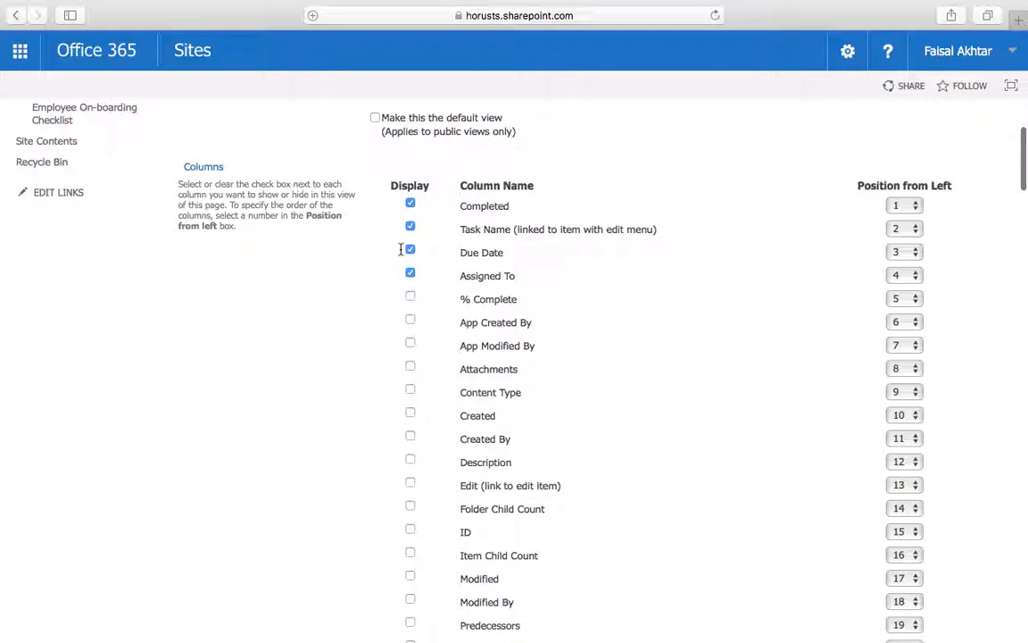
scroll(342, 314, "down", 15)
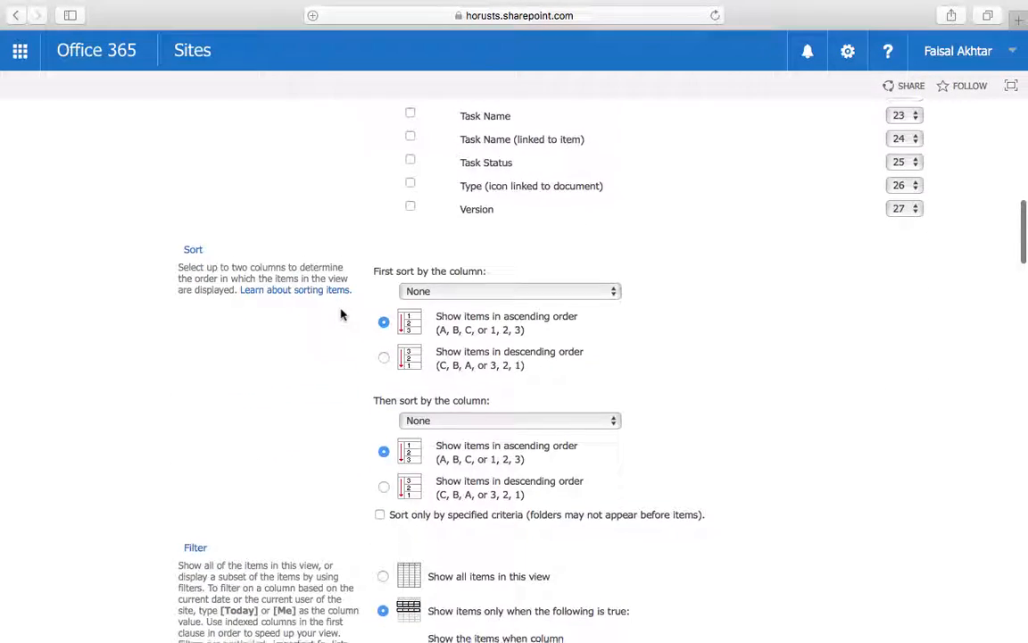
scroll(340, 314, "down", 6)
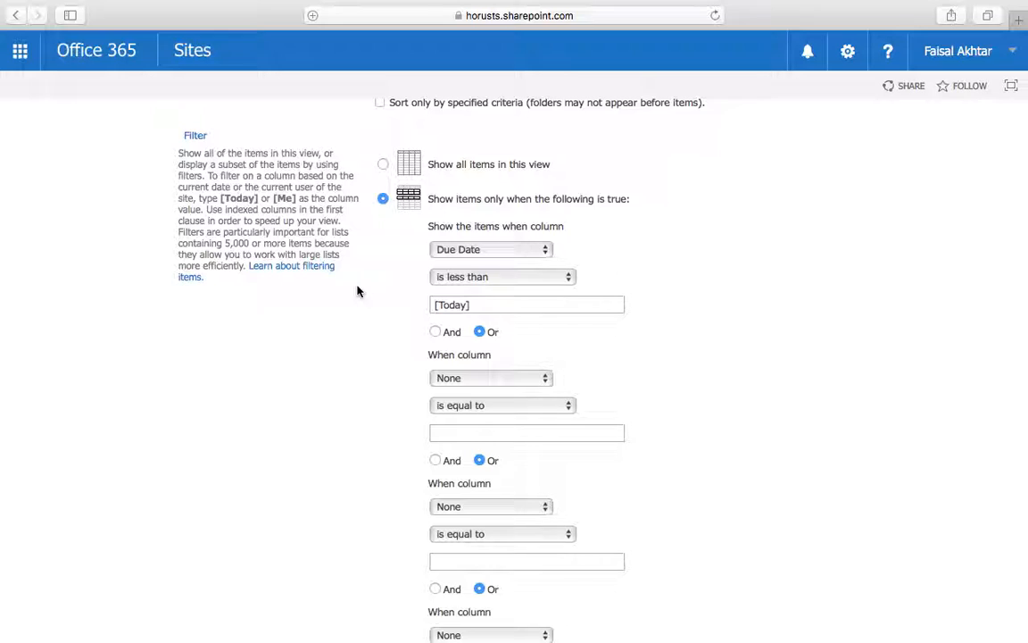
Add a second filter condition joined with And, requiring Assigned To is equal to [me]
left_click(436, 332)
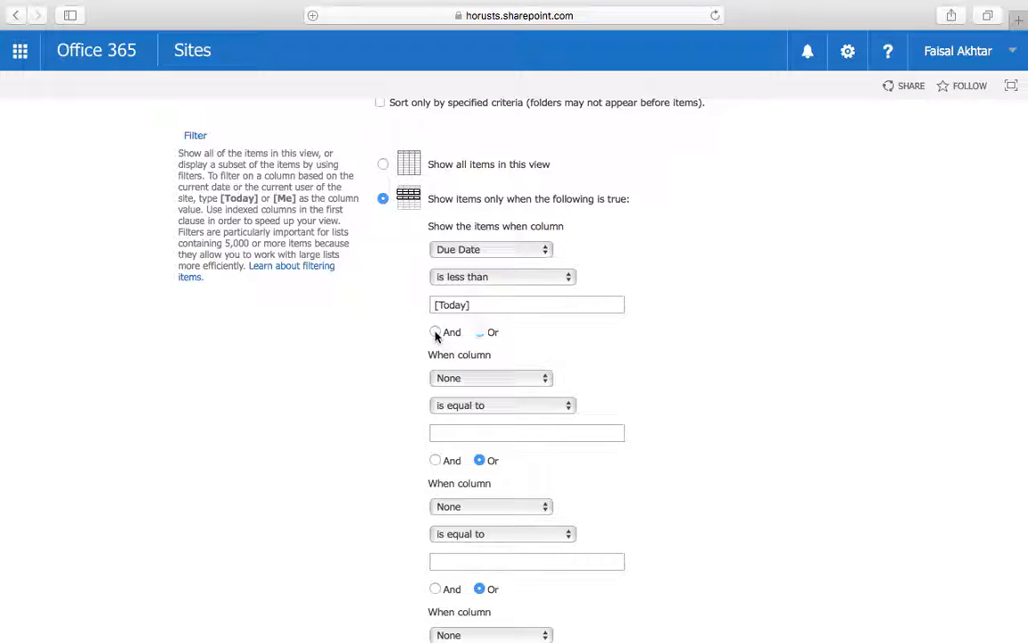
left_click(489, 379)
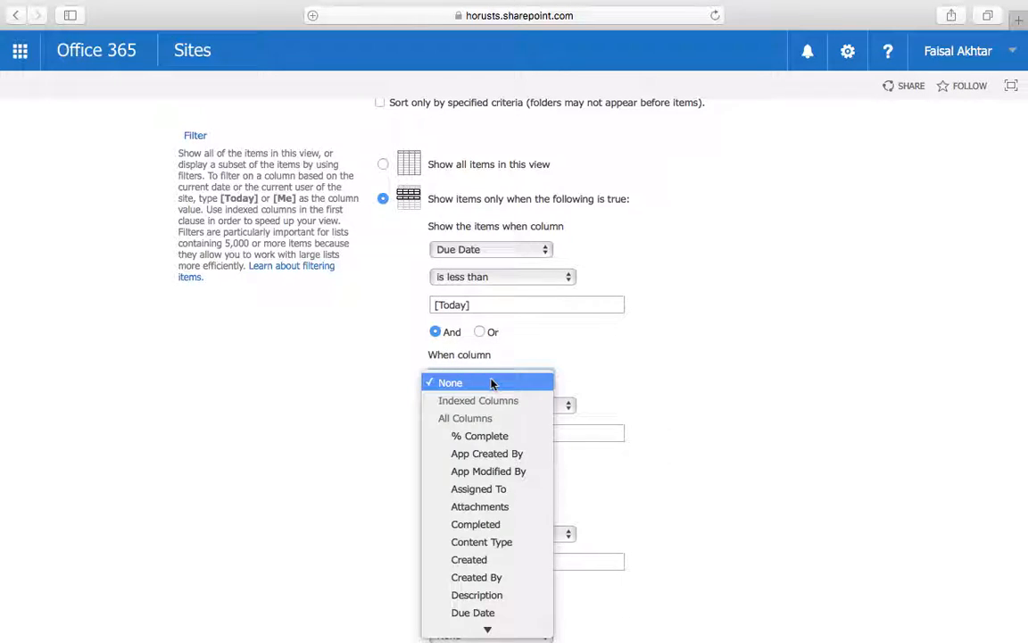
left_click(493, 489)
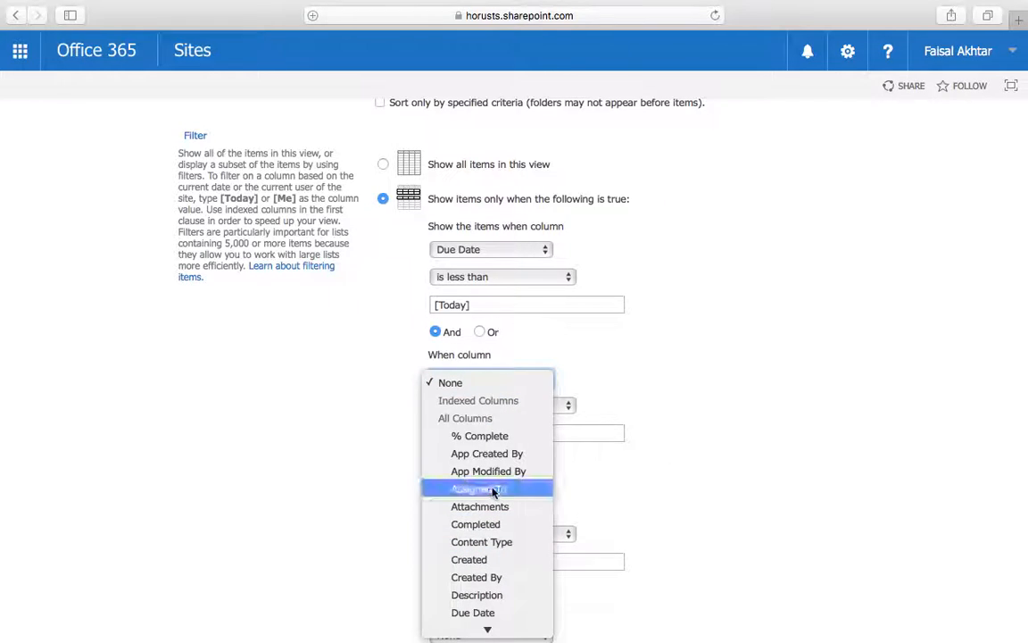
left_click(487, 435)
type("[me")
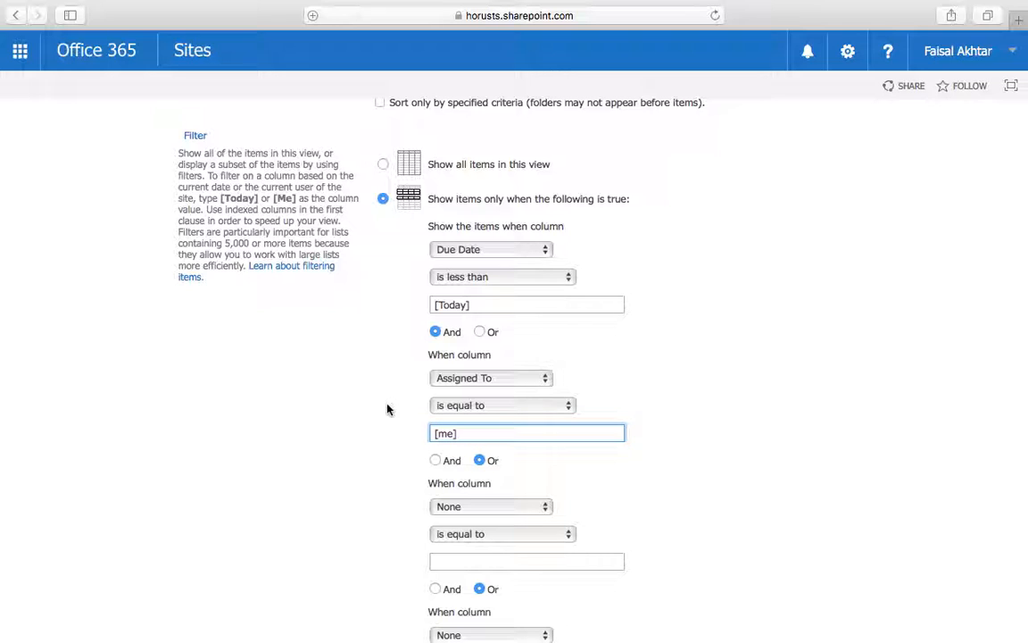
Review the combined Due Date and Assigned To conditions and save the Tasks Past Due view
scroll(386, 408, "up", 5)
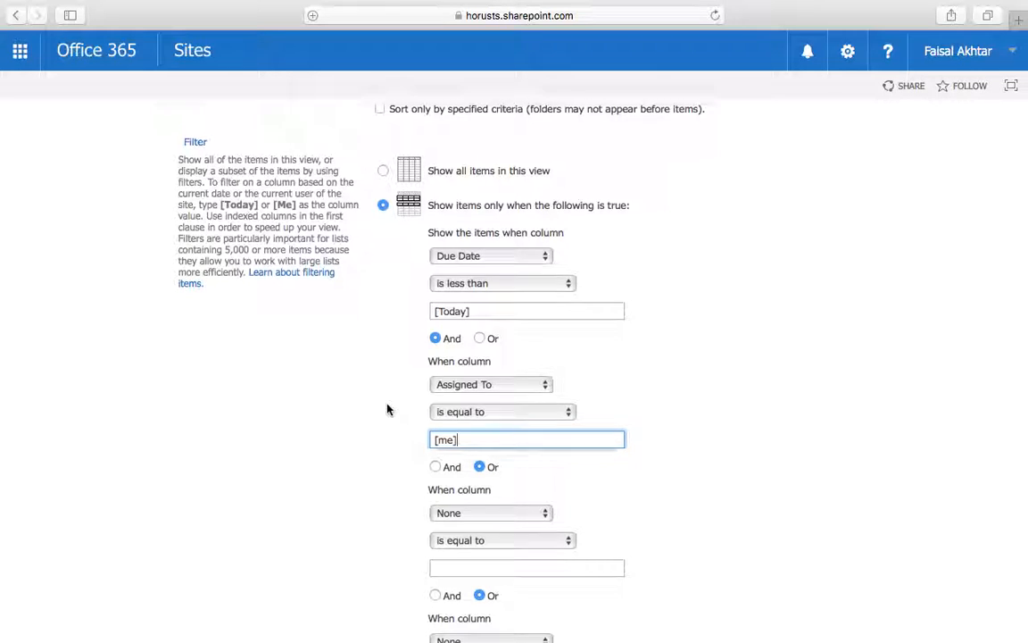
scroll(386, 408, "down", 1)
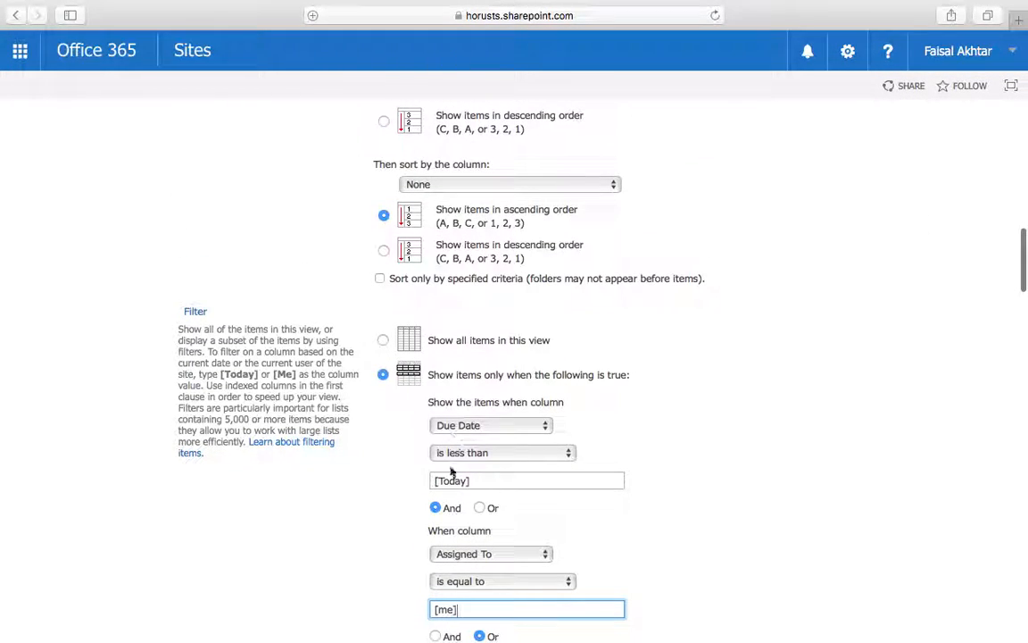
scroll(392, 429, "down", 2)
scroll(427, 483, "down", 1)
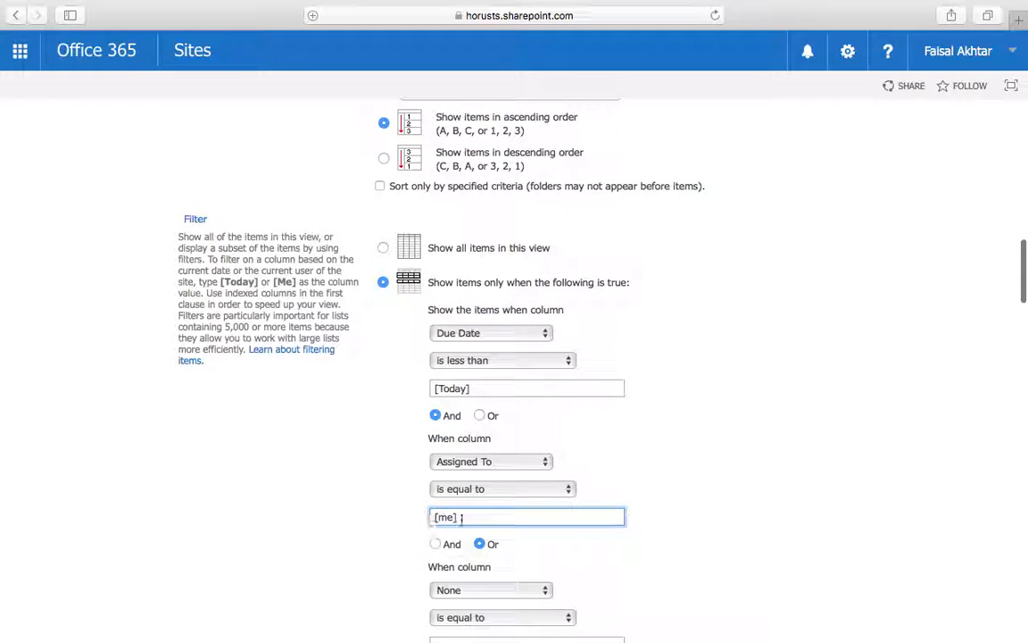
scroll(357, 490, "up", 15)
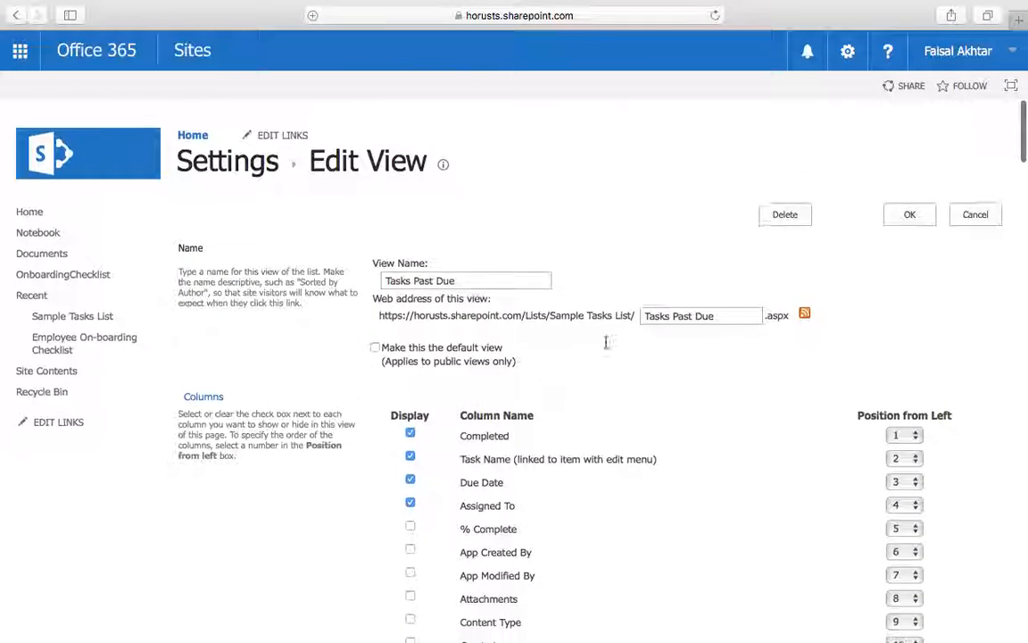
left_click(909, 201)
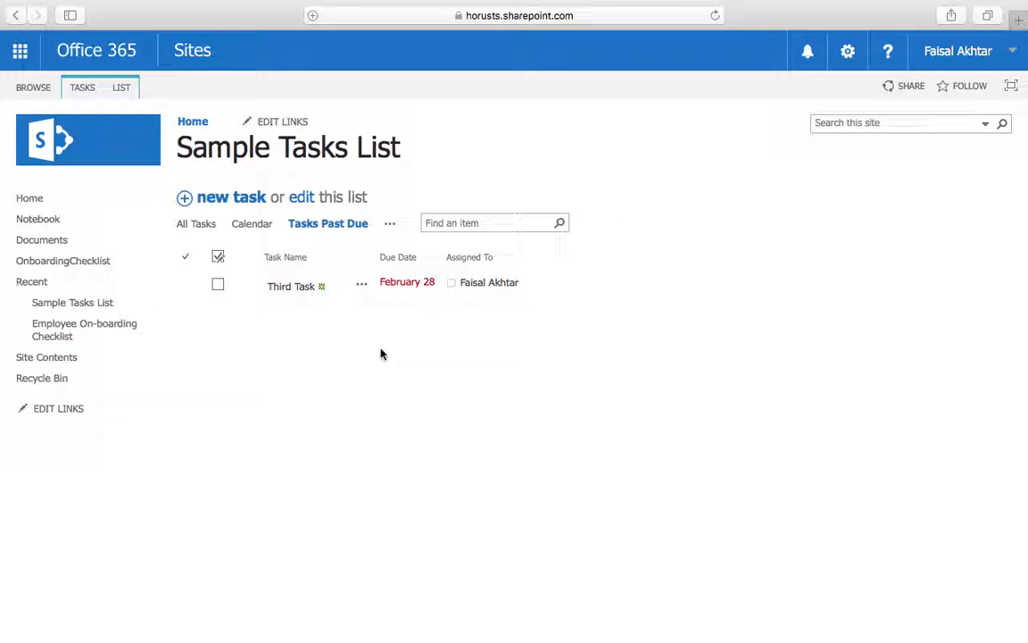
key("super+Tab")
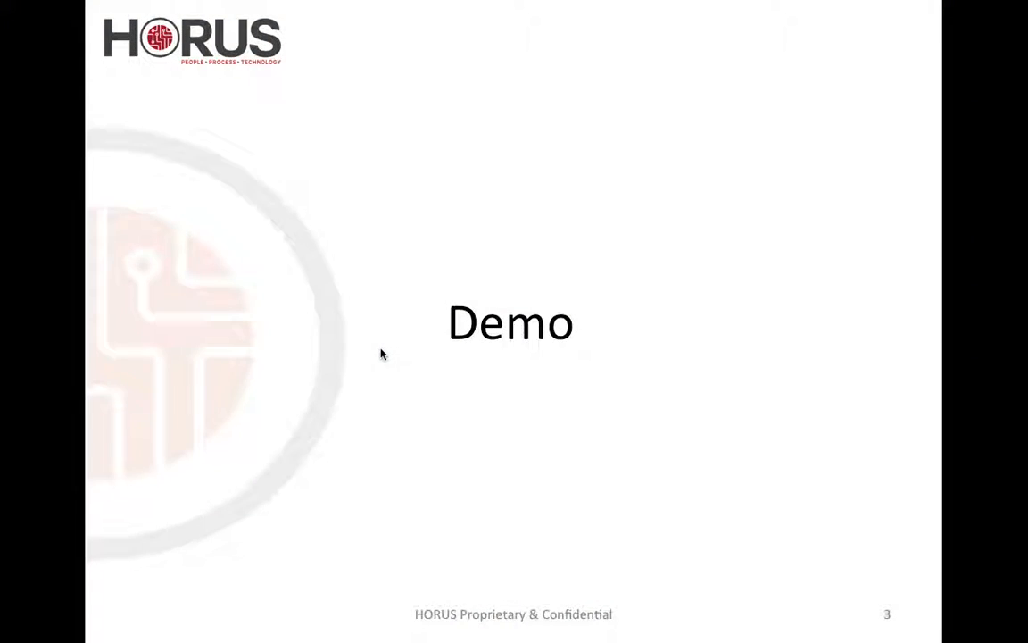
key("Right")
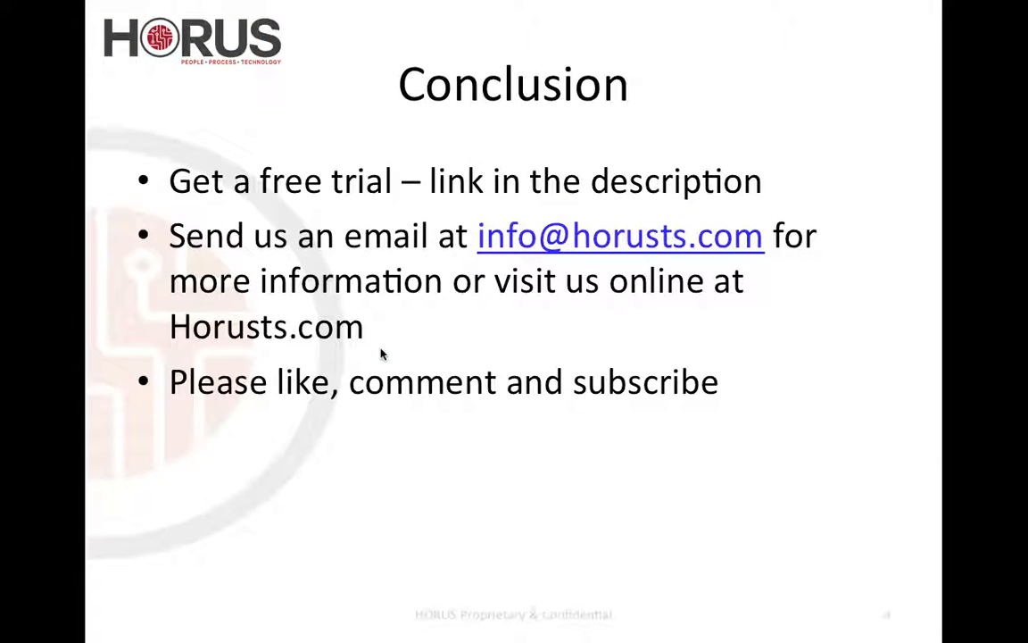